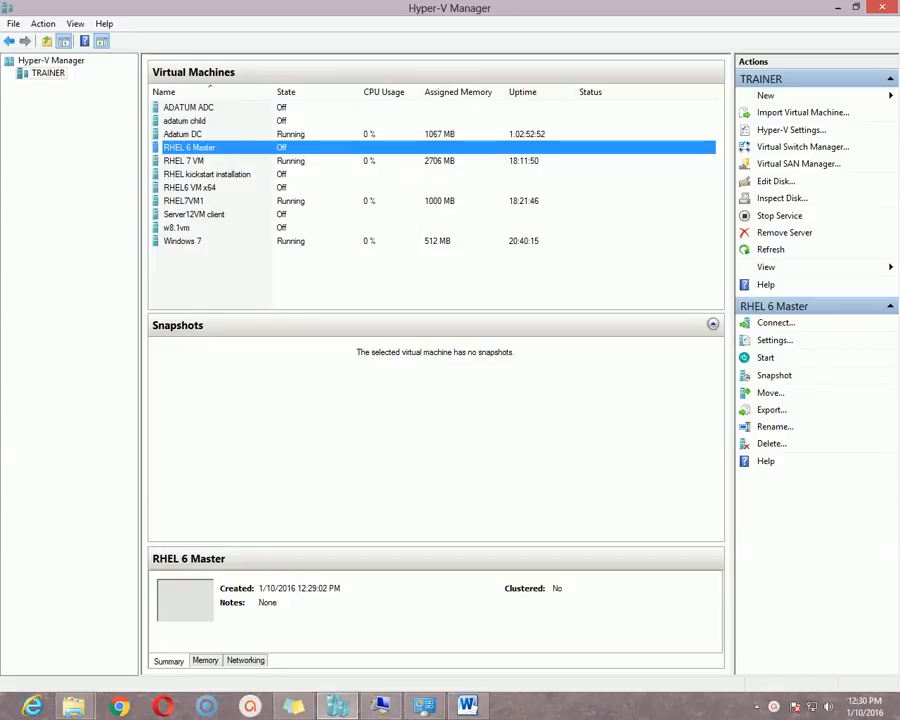
# - Select the RHEL 6 Master virtual machine and bring up its context menu
pyautogui.click(184, 161)
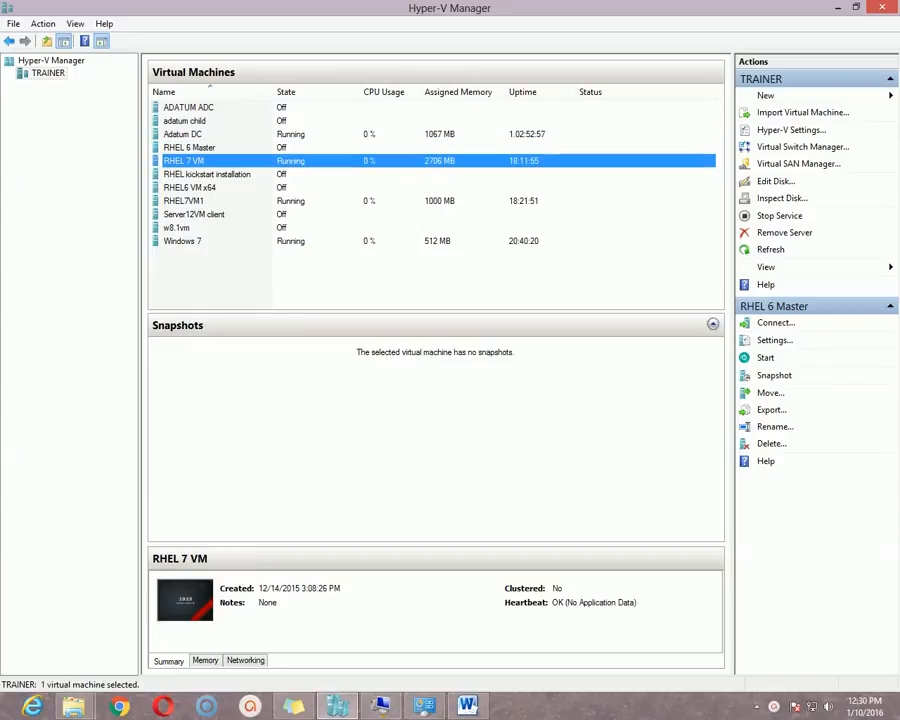
pyautogui.click(189, 148)
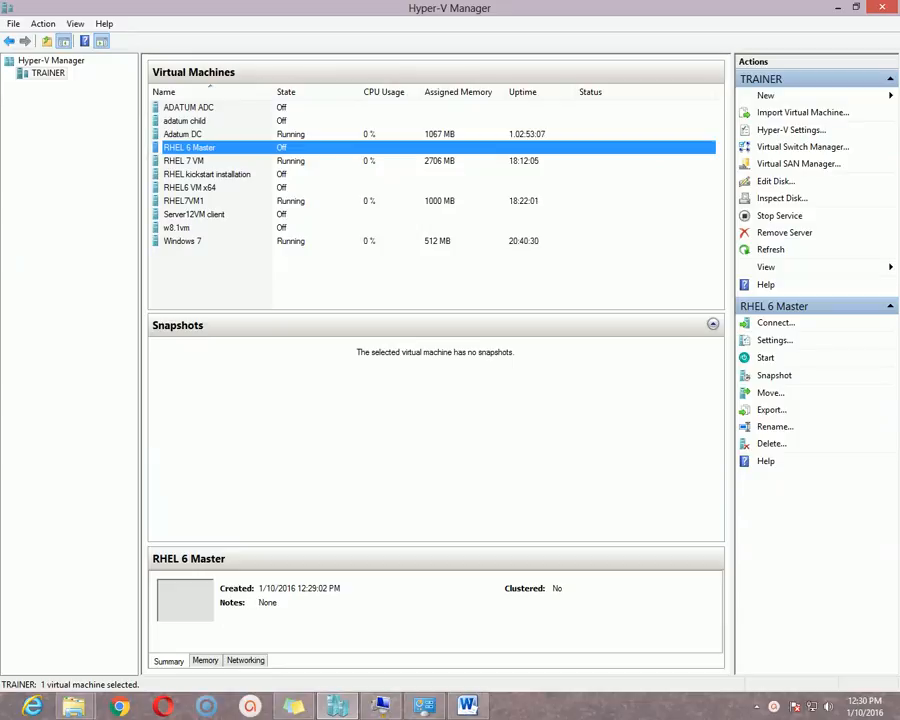
pyautogui.rightClick(240, 148)
# - Connect to RHEL 6 Master's console and power on the VM
pyautogui.click(283, 159)
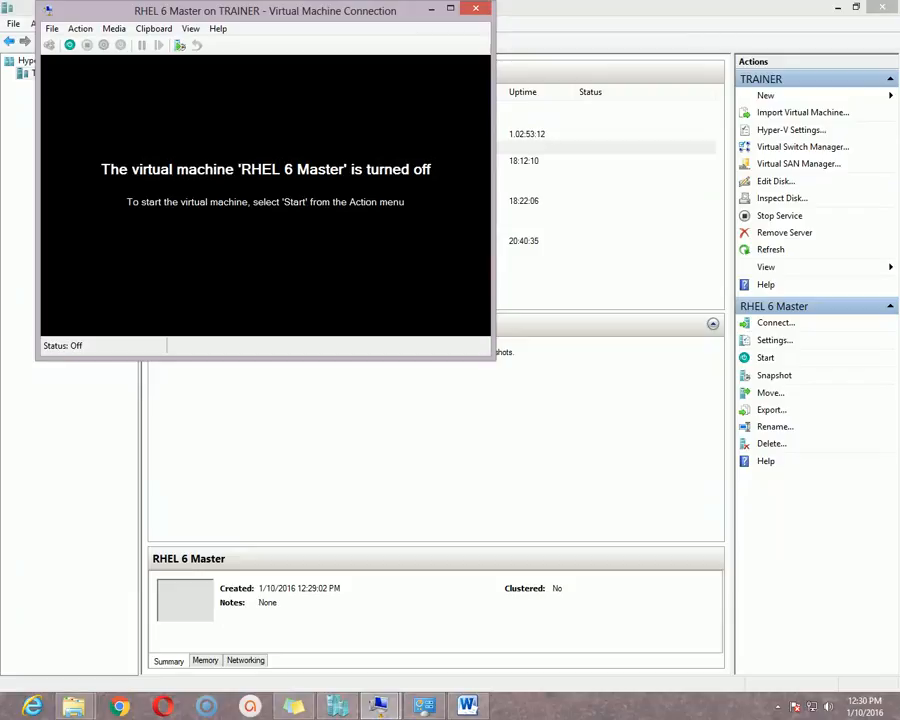
pyautogui.moveTo(265, 10); pyautogui.dragTo(337, 190)
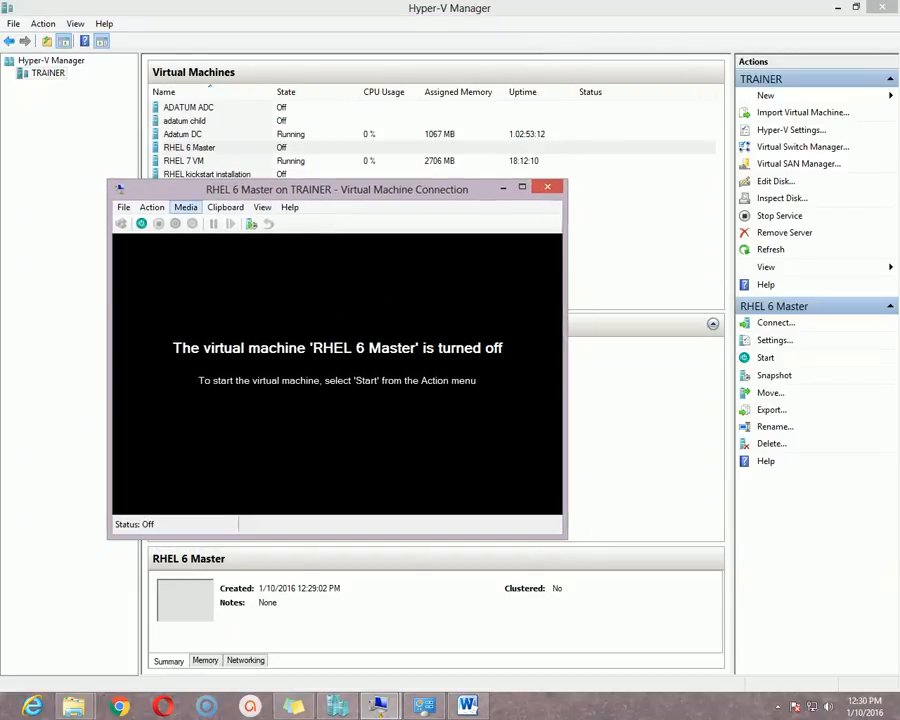
pyautogui.click(141, 224)
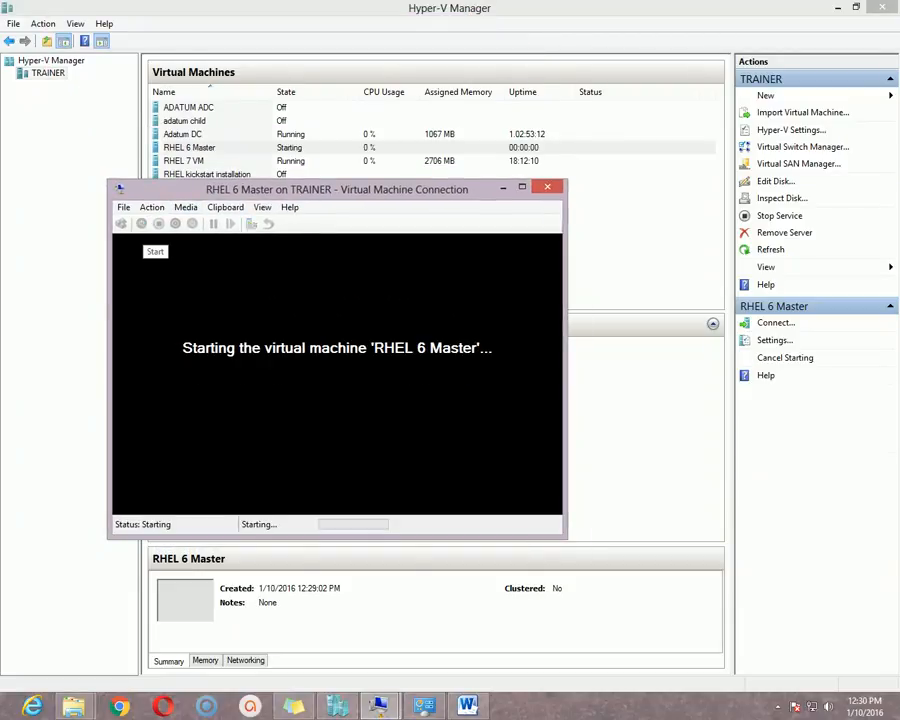
pyautogui.moveTo(337, 189); pyautogui.dragTo(355, 184)
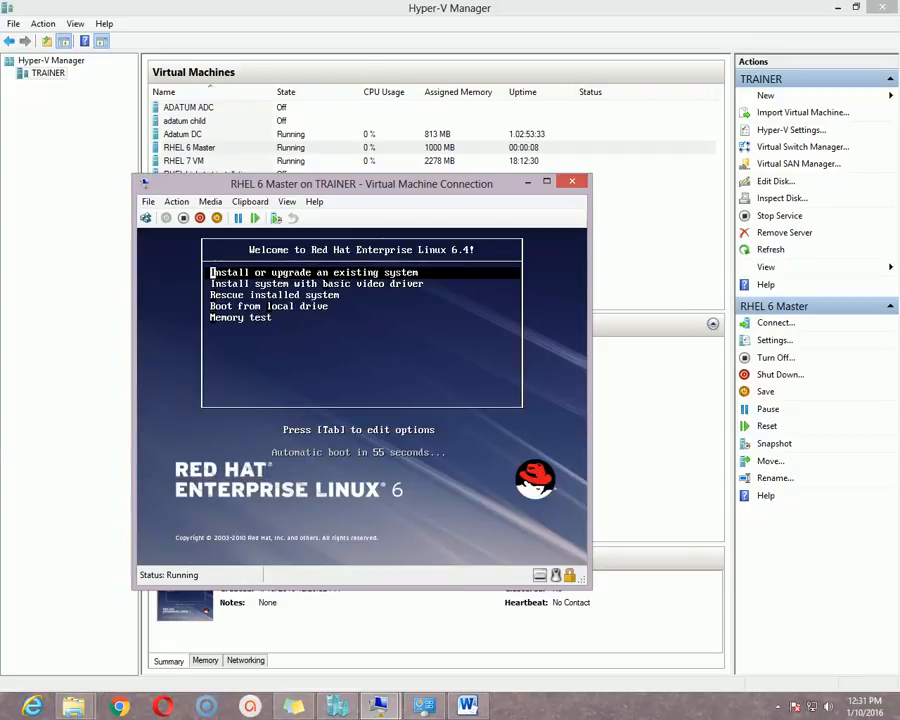
# - Boot 'Install or upgrade an existing system' from the RHEL 6.4 boot menu
pyautogui.press('Return')
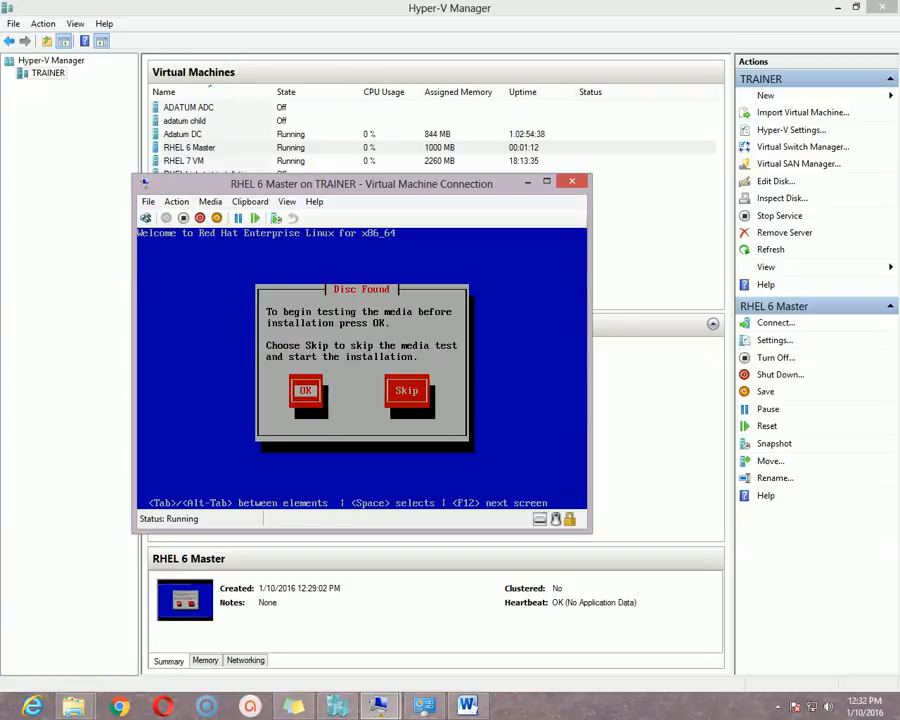
# - Skip the installation disc media test
pyautogui.press('Tab')
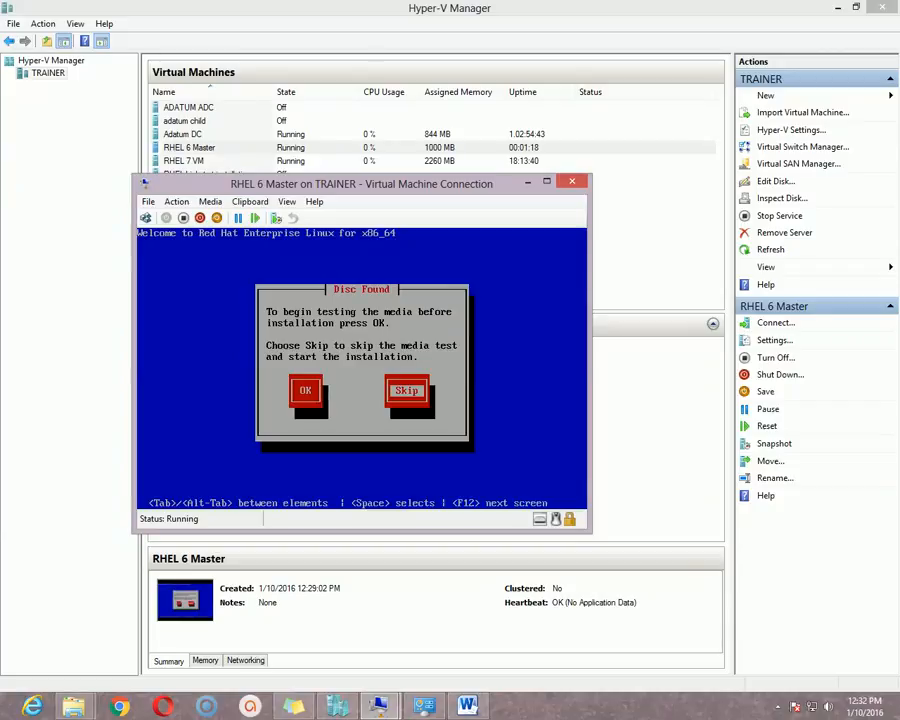
pyautogui.press('space')
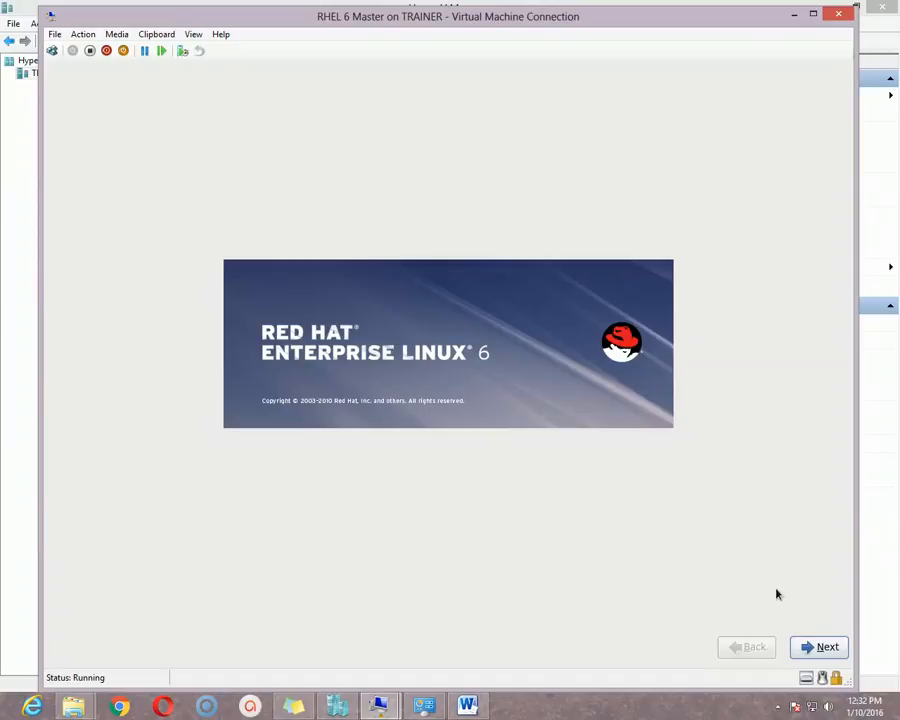
# - Pass the welcome page and choose English as the installation language
pyautogui.click(818, 648)
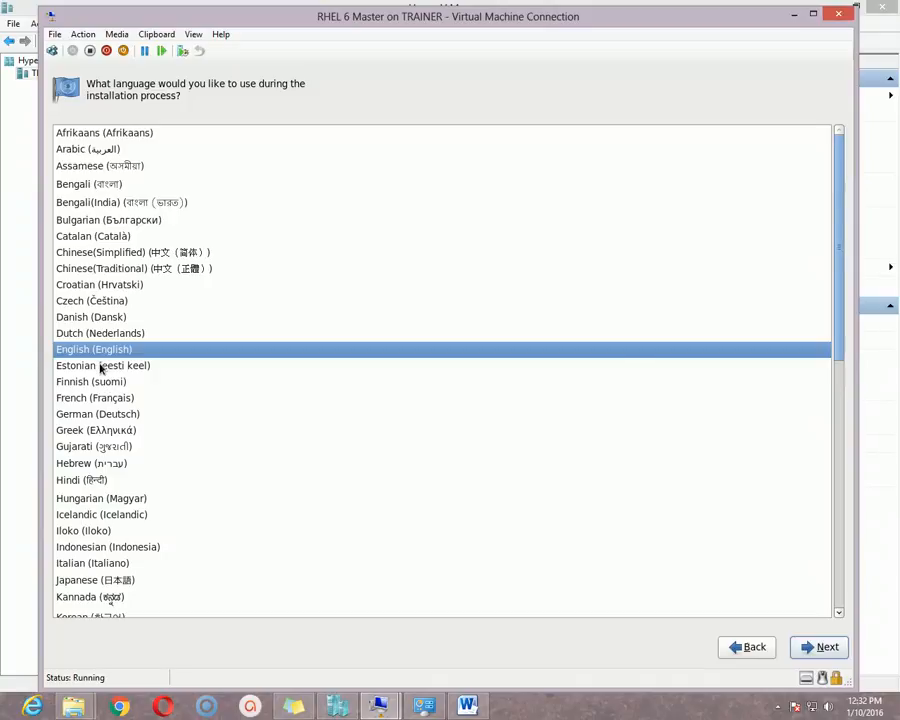
pyautogui.press('Down')
pyautogui.press('Up')
pyautogui.press('Up')
pyautogui.press('Up')
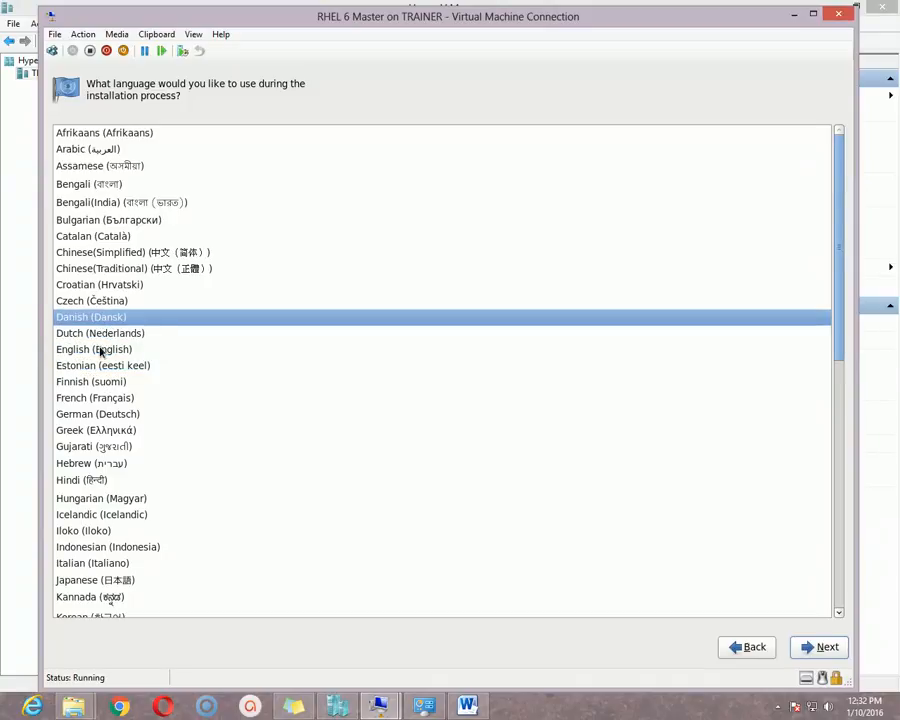
pyautogui.press('Down')
pyautogui.press('Down')
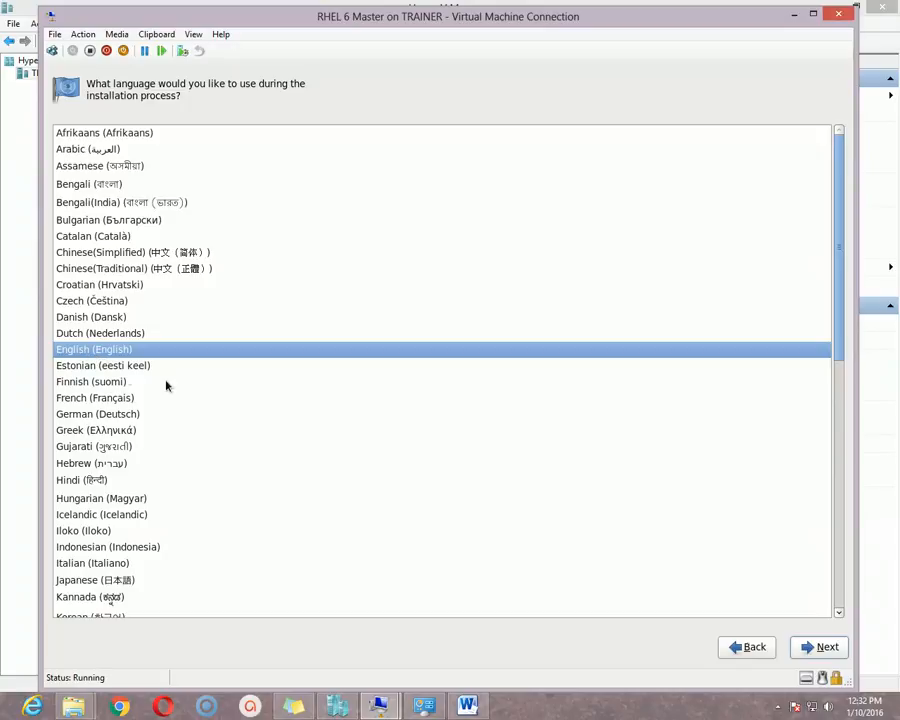
pyautogui.click(815, 649)
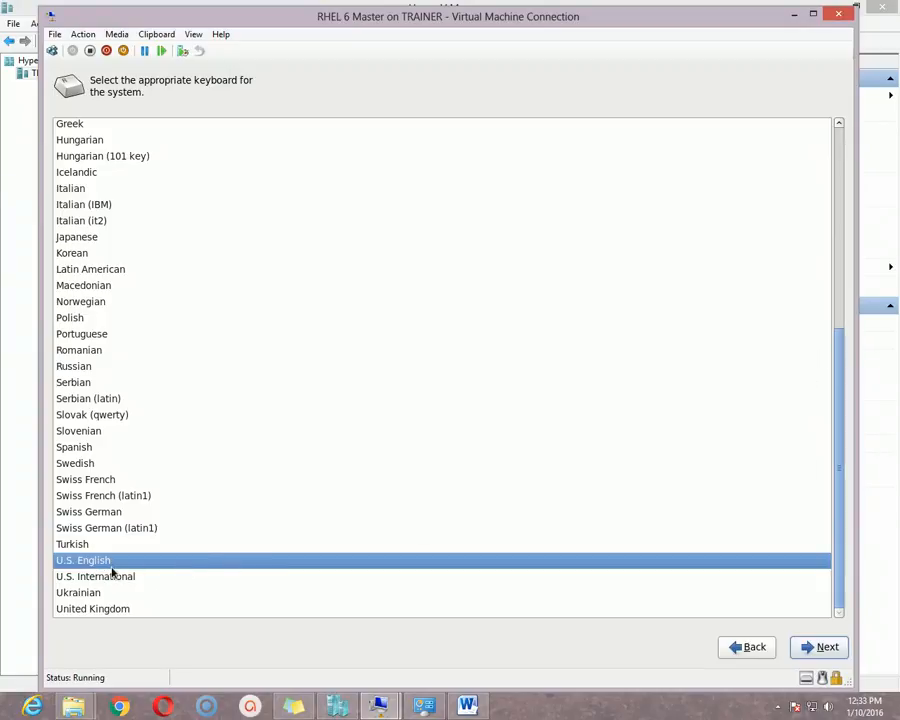
# - Keep the U.S. English keyboard layout and continue to storage selection
pyautogui.click(86, 549)
pyautogui.click(86, 561)
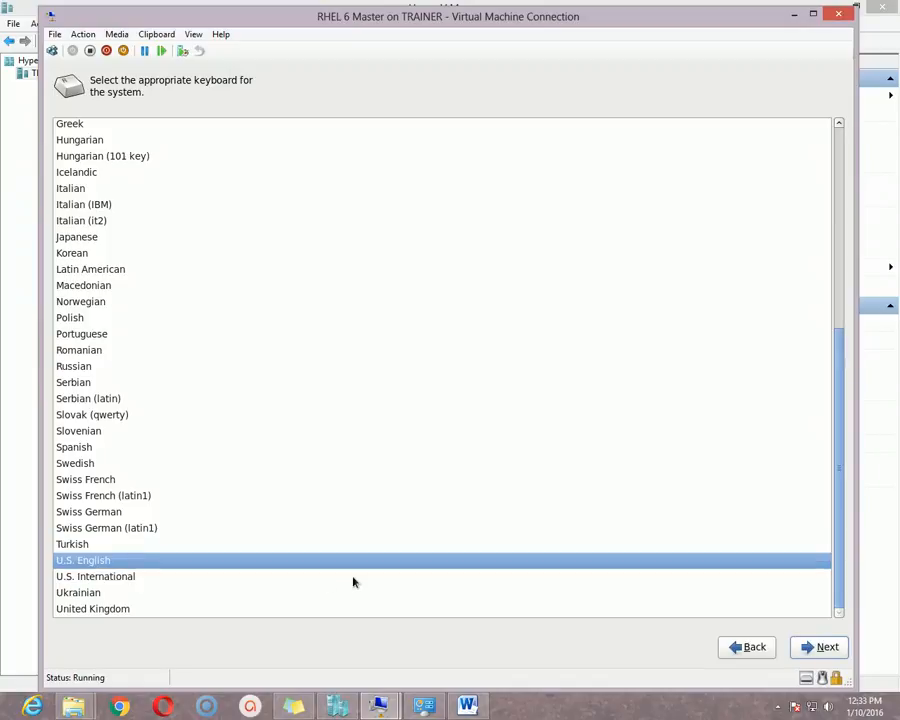
pyautogui.click(812, 647)
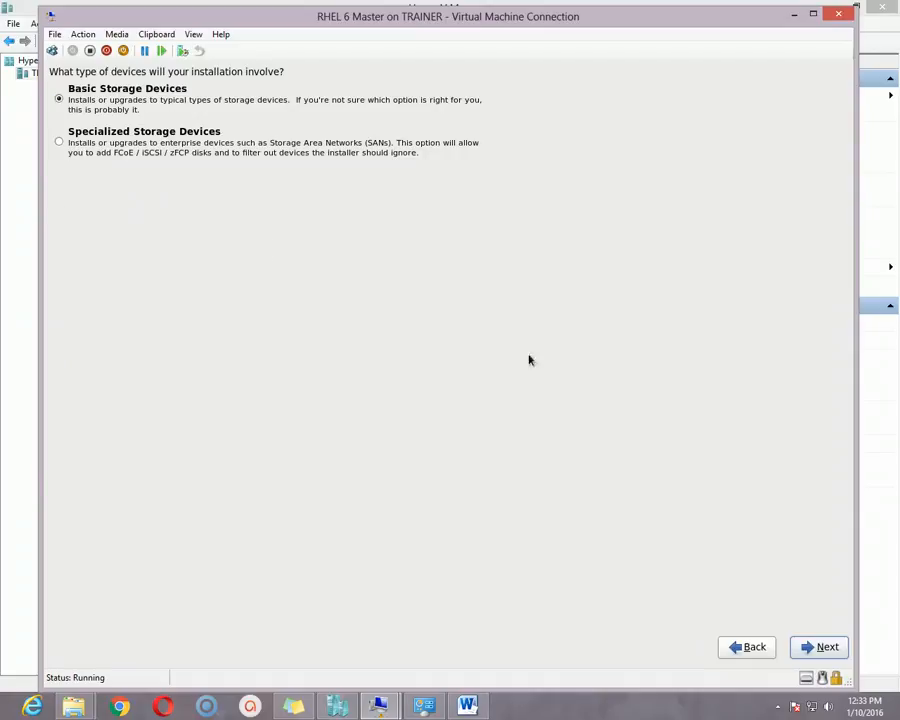
# - Accept Basic Storage Devices and discard any data on the 10240 MB virtual disk
pyautogui.click(822, 652)
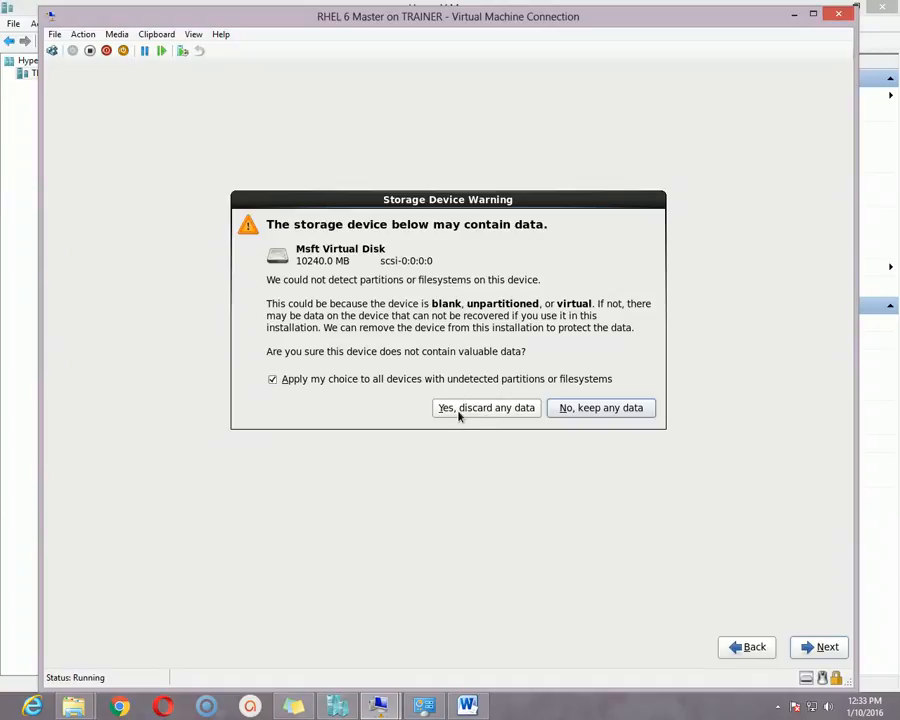
pyautogui.click(484, 409)
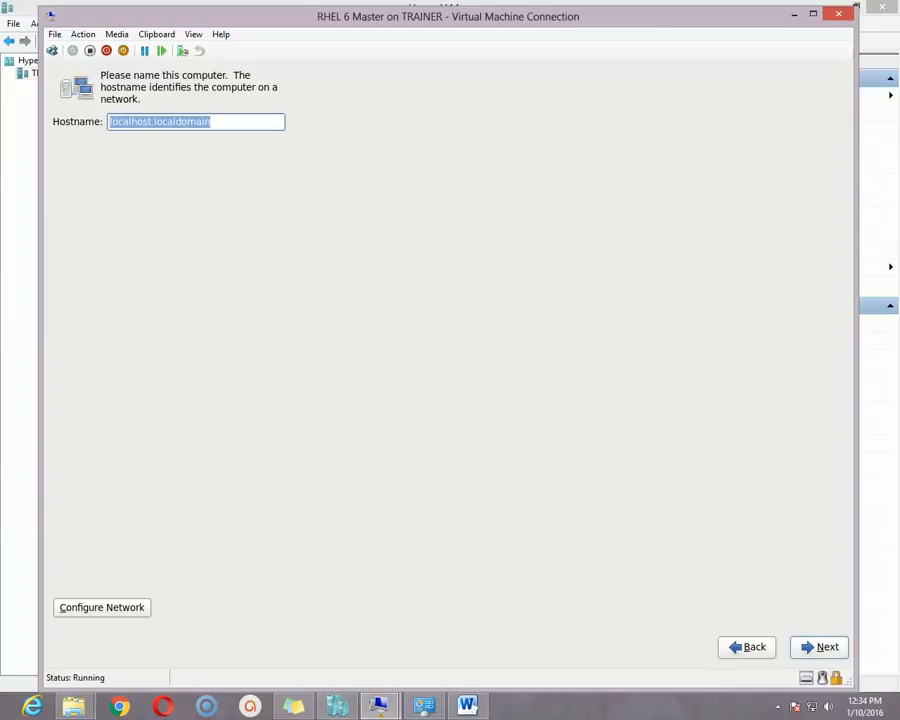
# - Replace localhost.localdomain with the hostname noveltech.net
pyautogui.click(110, 122)
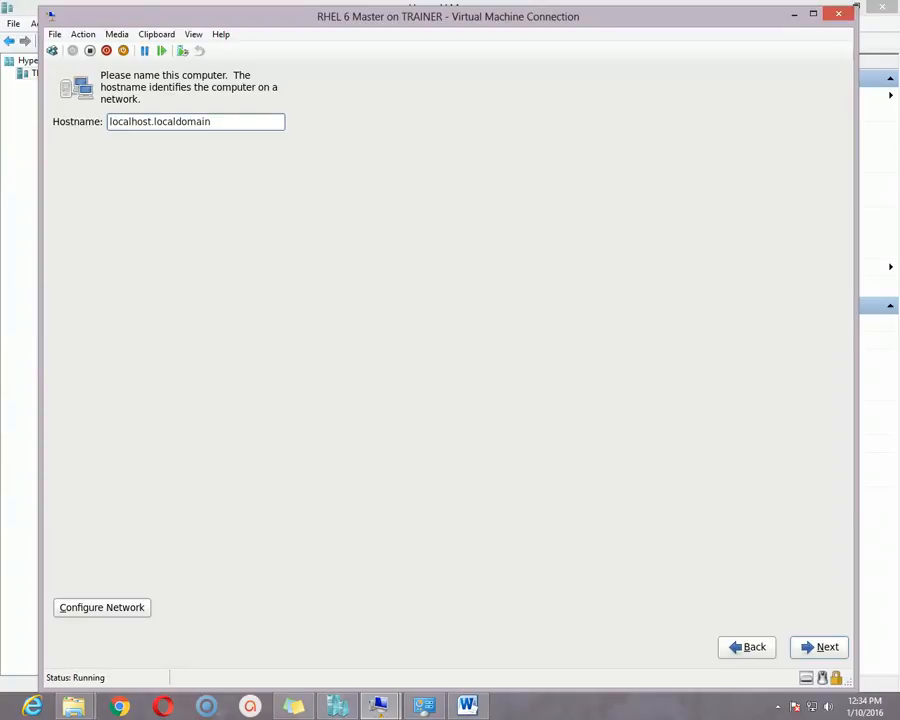
pyautogui.press('Delete')
pyautogui.press('Delete')
pyautogui.press('Delete')
pyautogui.press('Delete')
pyautogui.press('Delete')
pyautogui.press('Delete')
pyautogui.press('Delete')
pyautogui.press('Delete')
pyautogui.press('Delete')
pyautogui.press('Delete')
pyautogui.press('Delete')
pyautogui.press('Delete')
pyautogui.press('Delete')
pyautogui.press('Delete')
pyautogui.press('Delete')
pyautogui.press('Delete')
pyautogui.press('Delete')
pyautogui.press('Delete')
pyautogui.press('Delete')
pyautogui.press('Delete')
pyautogui.press('Delete')
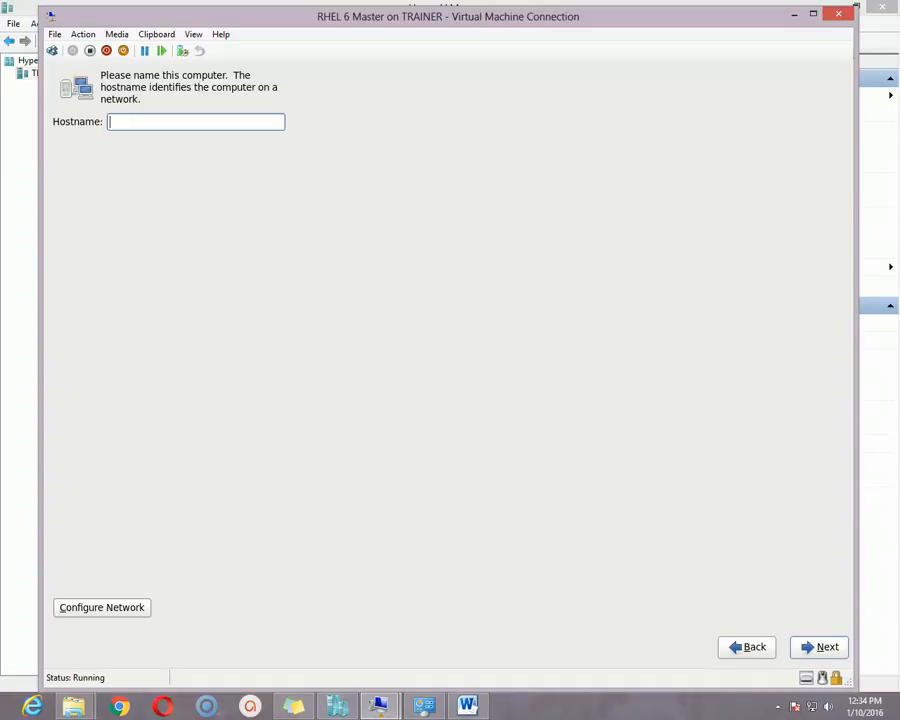
pyautogui.write('noveltex')
pyautogui.press('BackSpace')
pyautogui.write('ch.net')
# - Open network configuration and add a new Wired connection
pyautogui.click(116, 609)
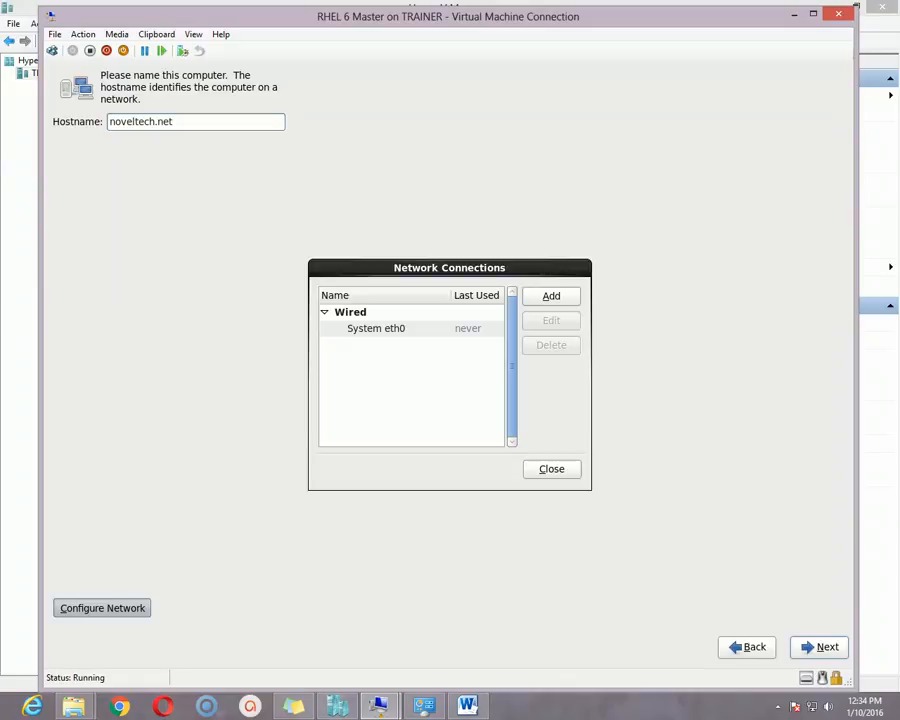
pyautogui.click(394, 334)
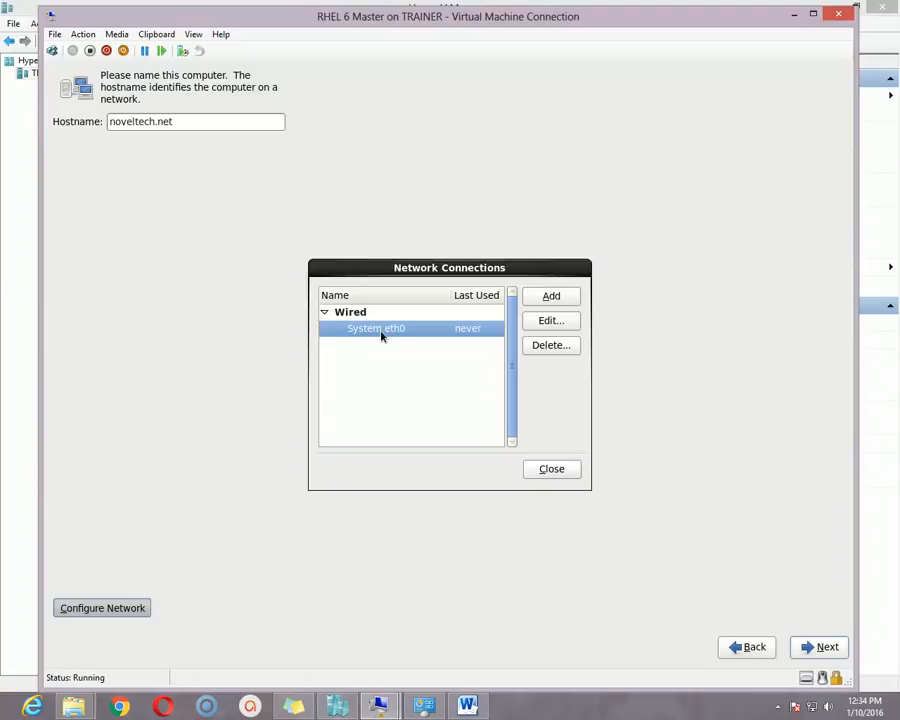
pyautogui.click(553, 297)
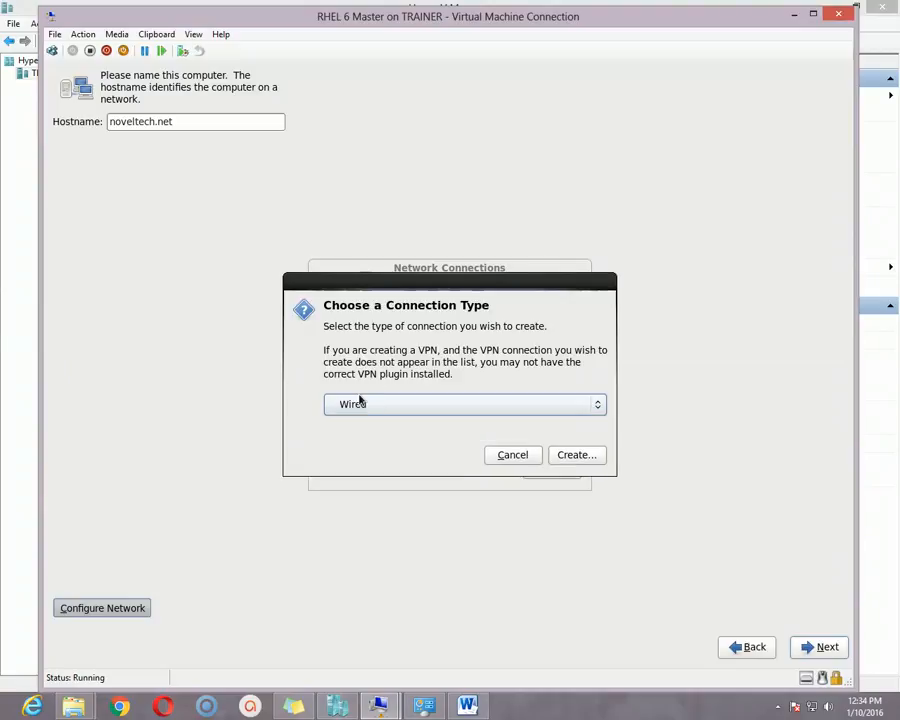
pyautogui.click(414, 403)
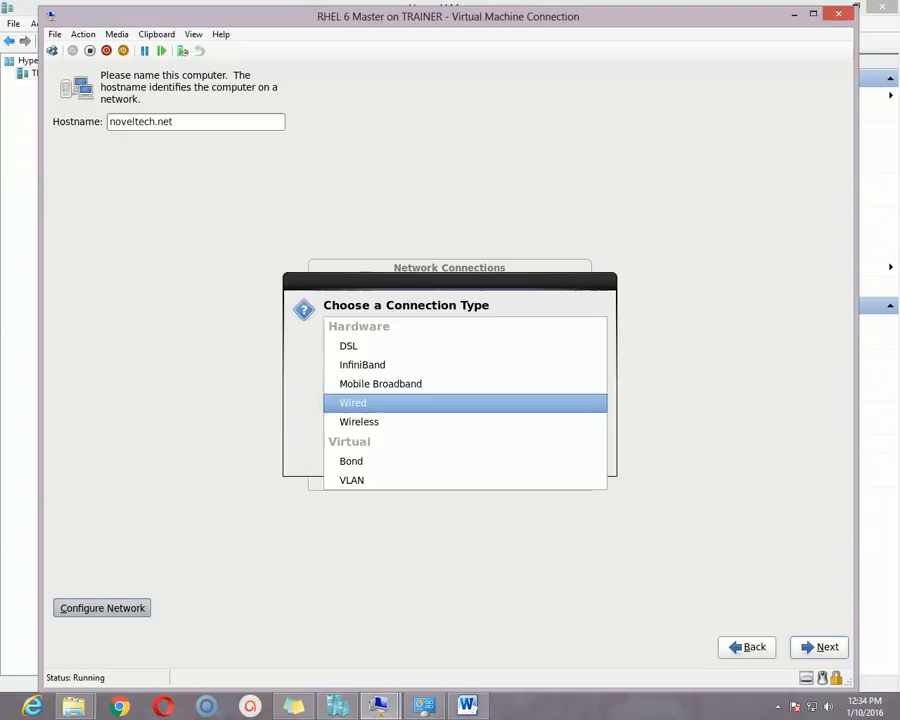
pyautogui.click(396, 404)
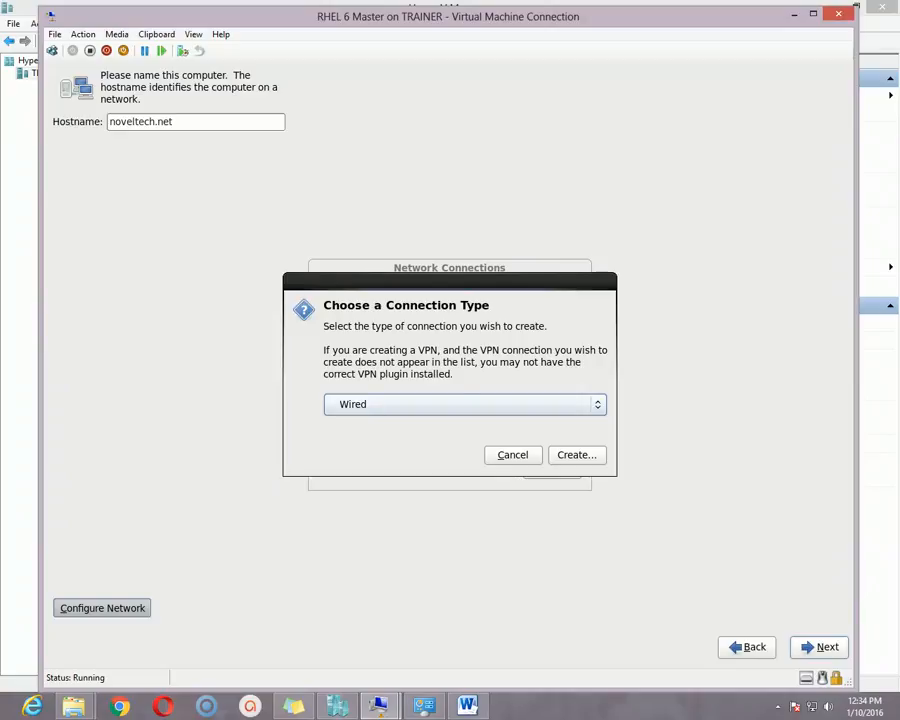
pyautogui.click(575, 457)
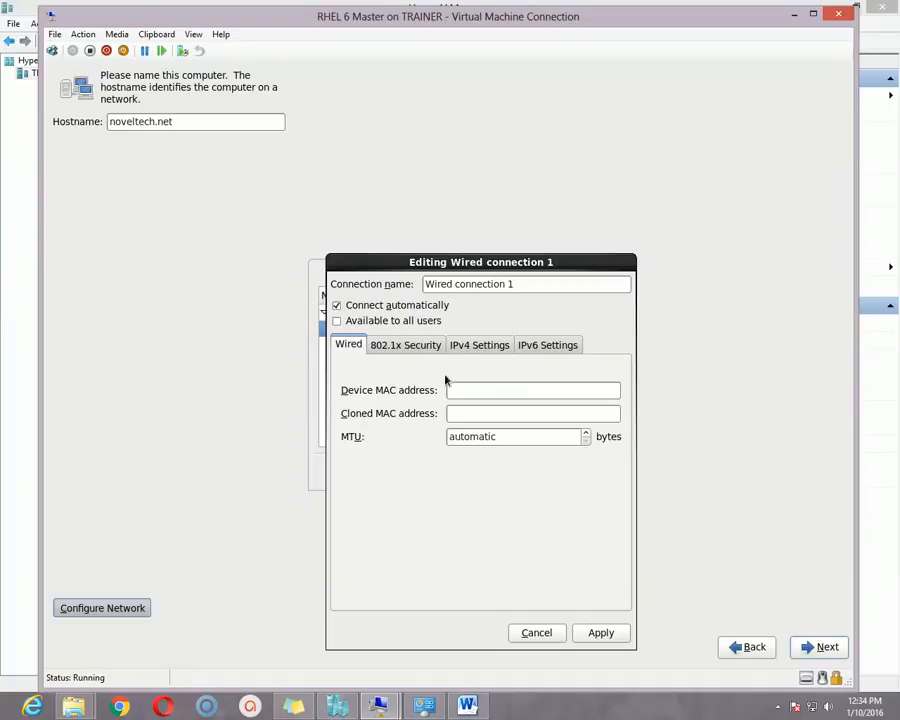
# - Set Wired connection 1's IPv4 method to Manual
pyautogui.click(477, 348)
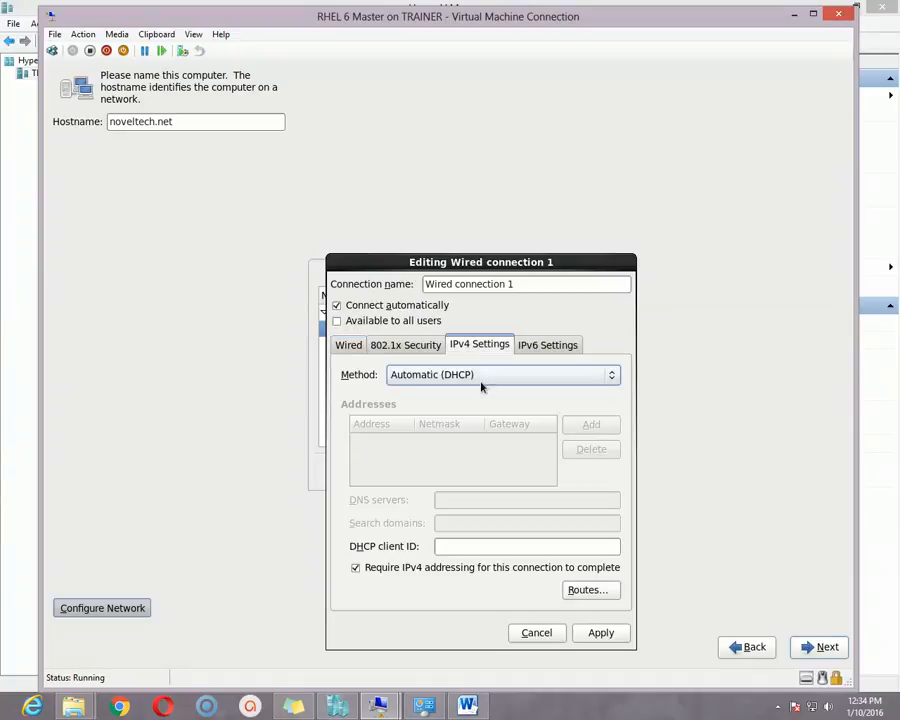
pyautogui.click(554, 346)
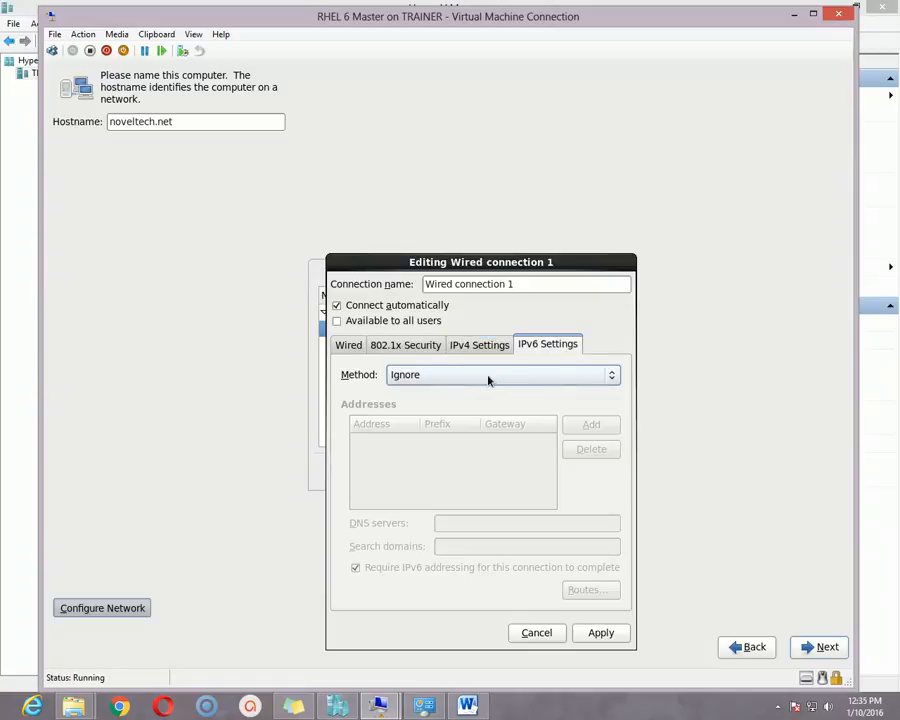
pyautogui.click(478, 344)
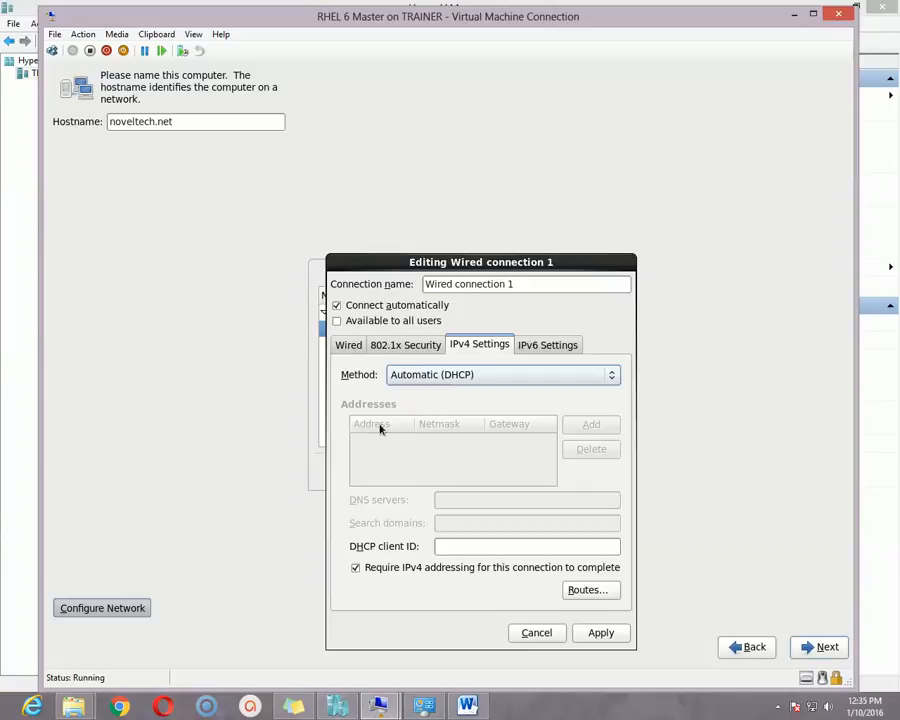
pyautogui.click(462, 375)
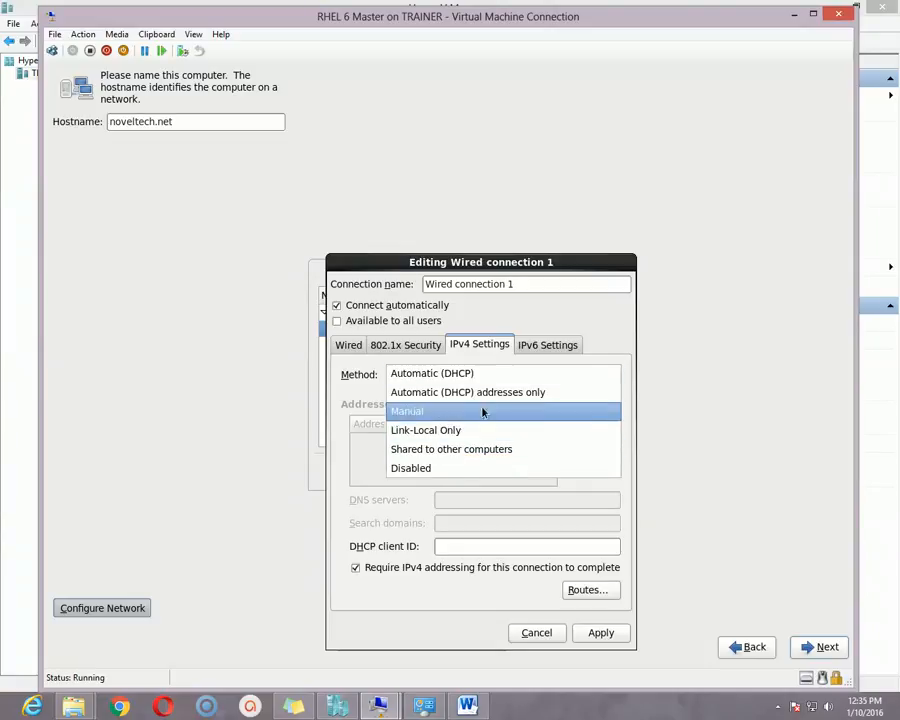
pyautogui.click(454, 411)
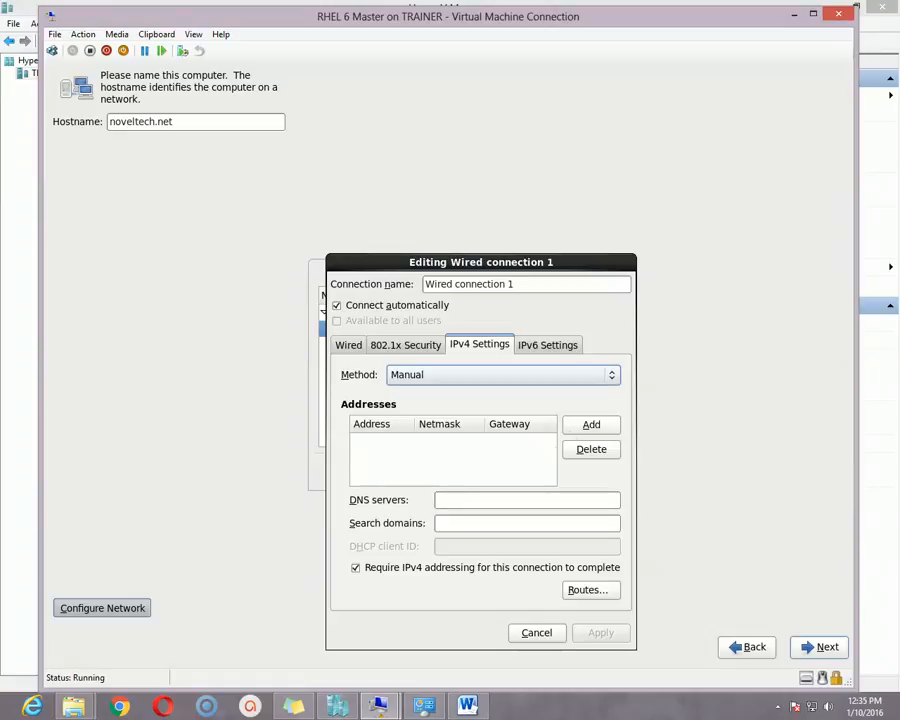
# - Add an IPv4 address 10.10.10.100 with netmask 8
pyautogui.click(592, 426)
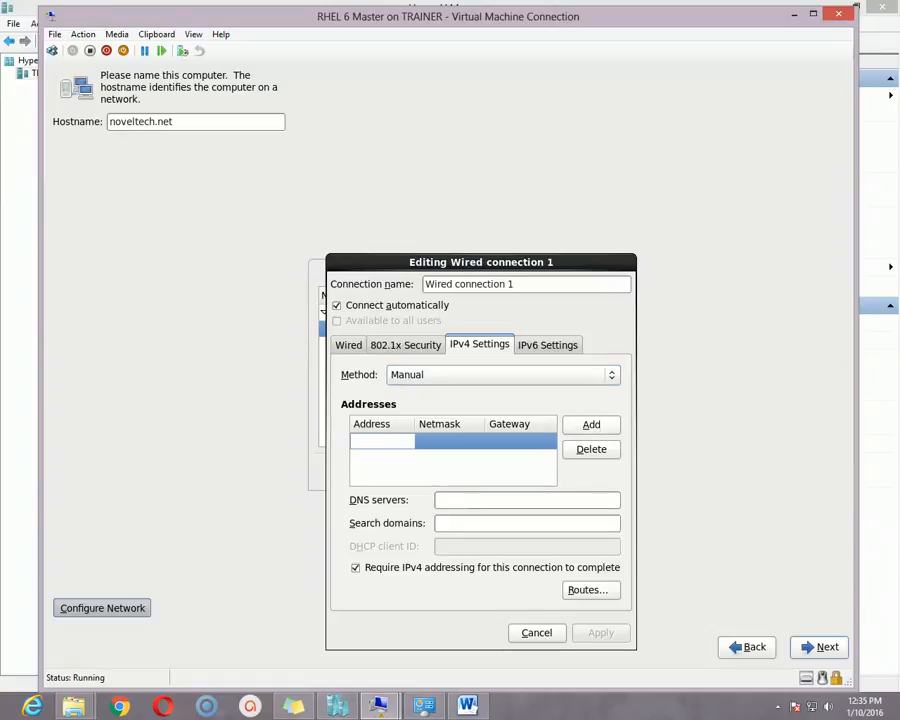
pyautogui.write('10.10.10.100')
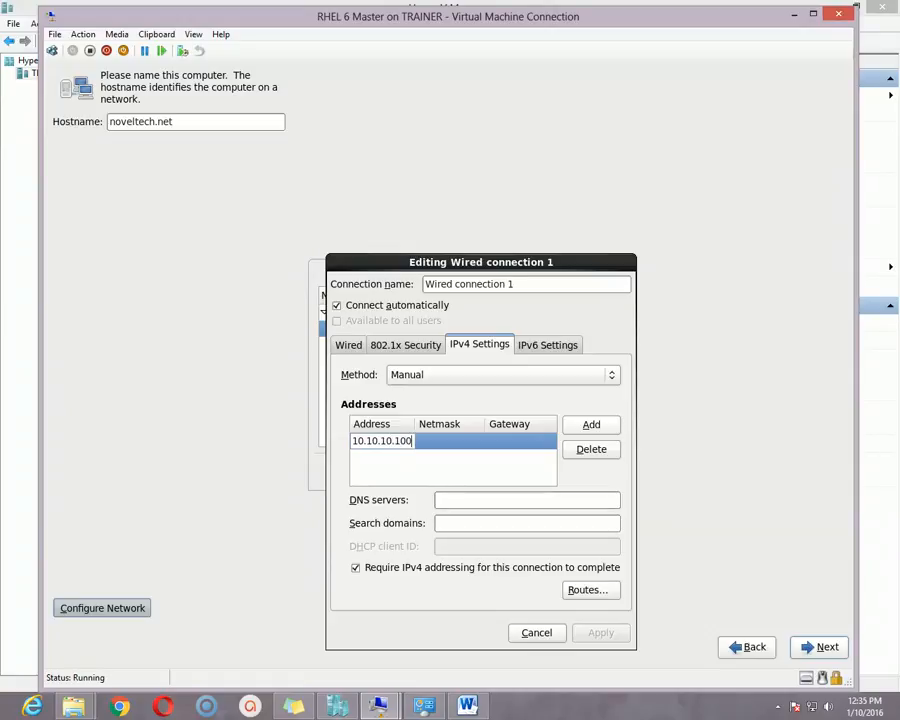
pyautogui.click(464, 441)
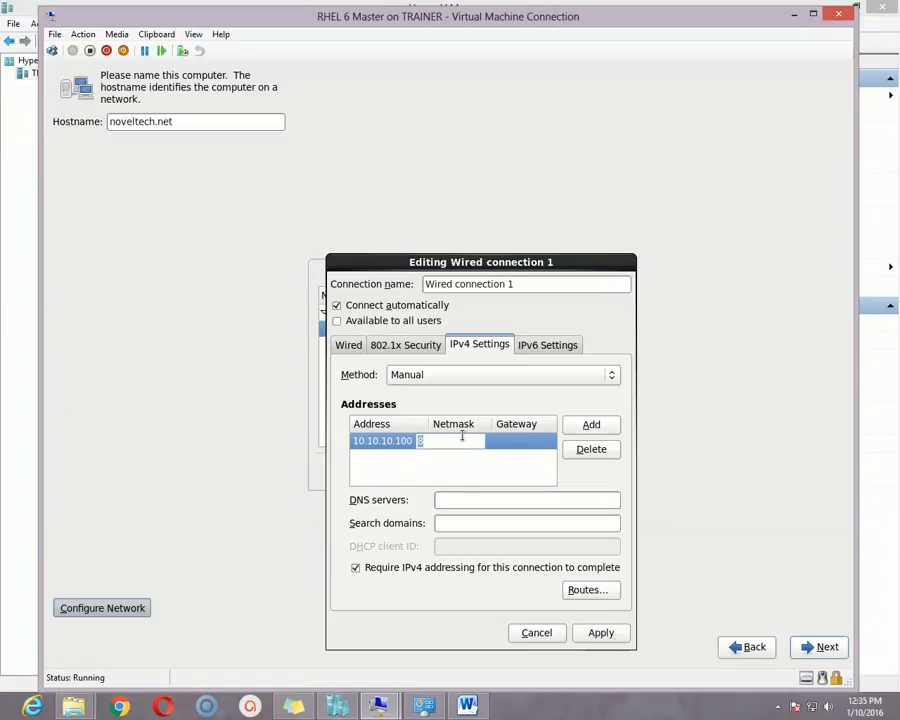
pyautogui.write('8')
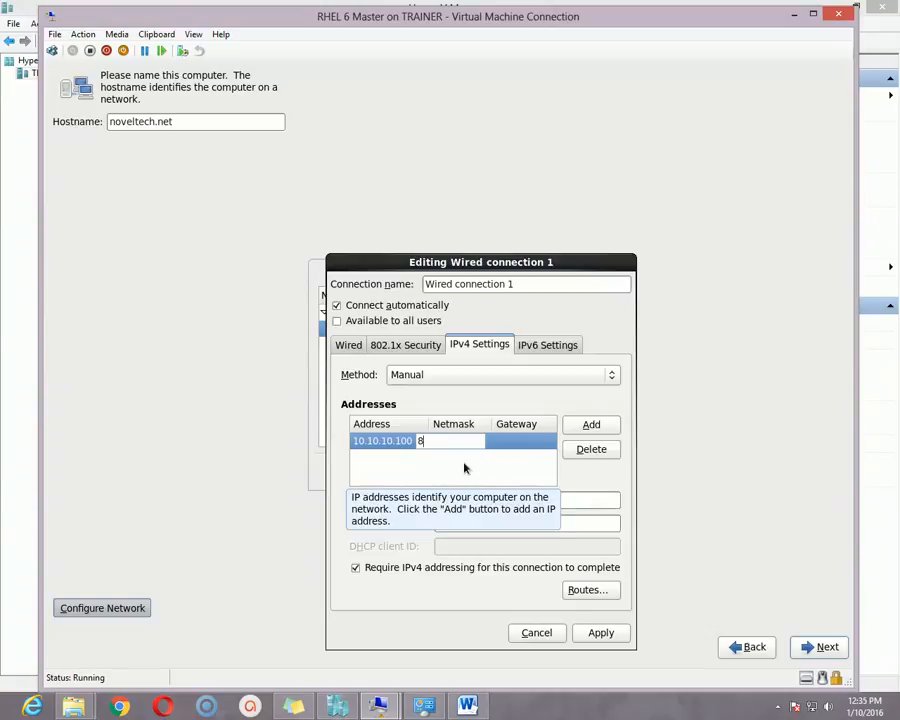
# - Enter gateway 10.10.10.10, then cancel to discard Wired connection 1
pyautogui.click(512, 441)
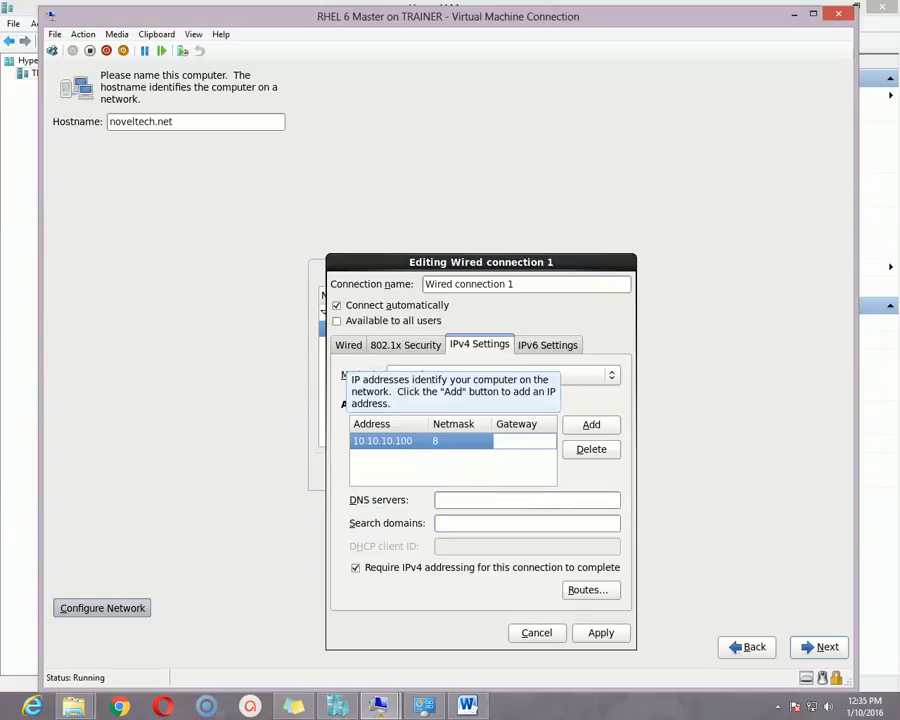
pyautogui.write('1')
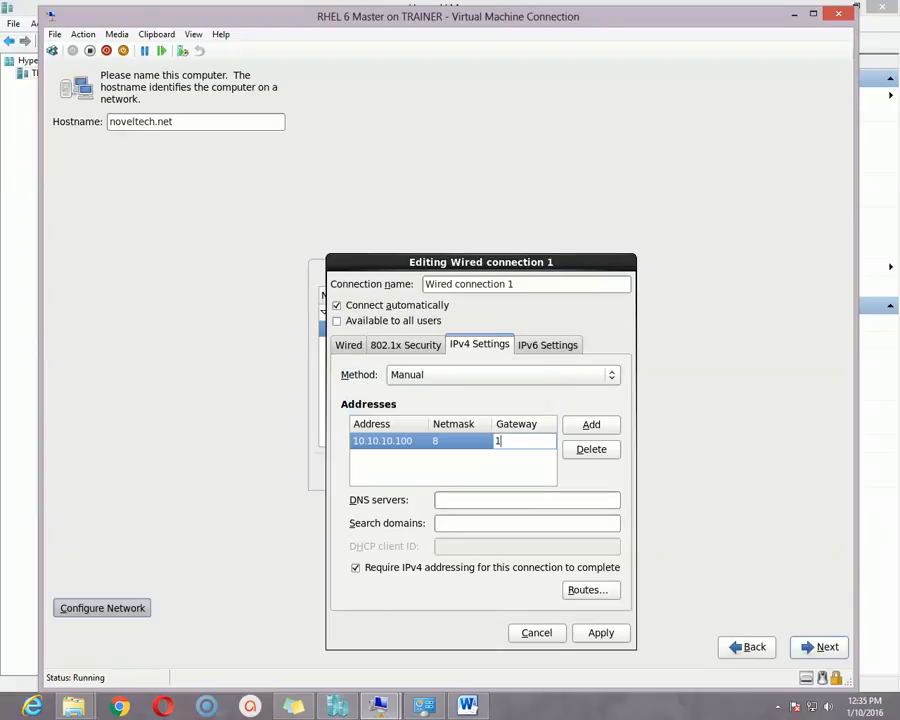
pyautogui.write('0.10.10.10')
pyautogui.press('BackSpace')
pyautogui.write('0')
pyautogui.click(591, 425)
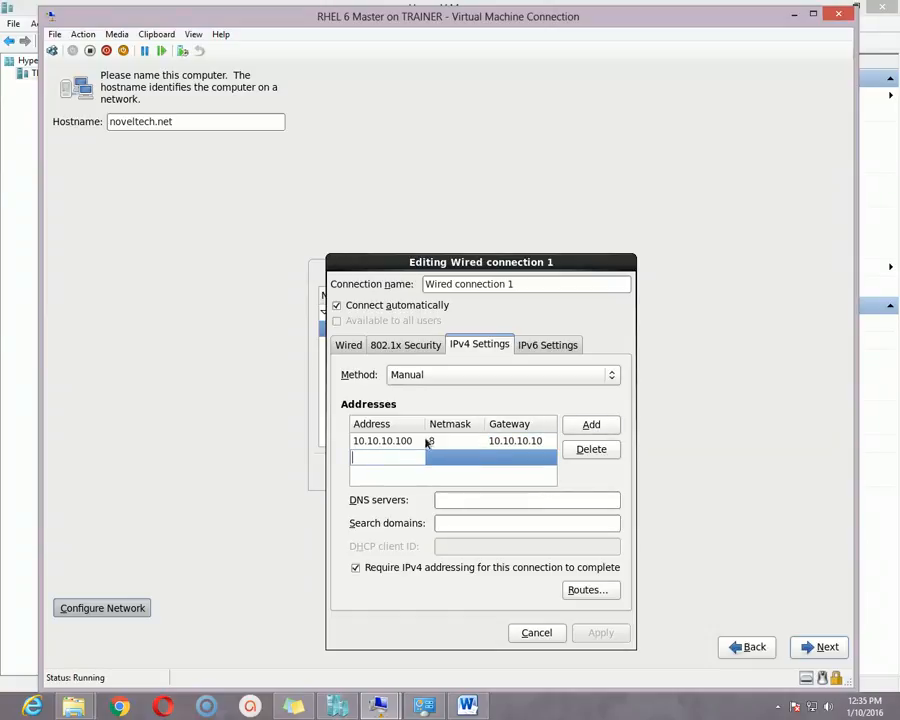
pyautogui.click(545, 636)
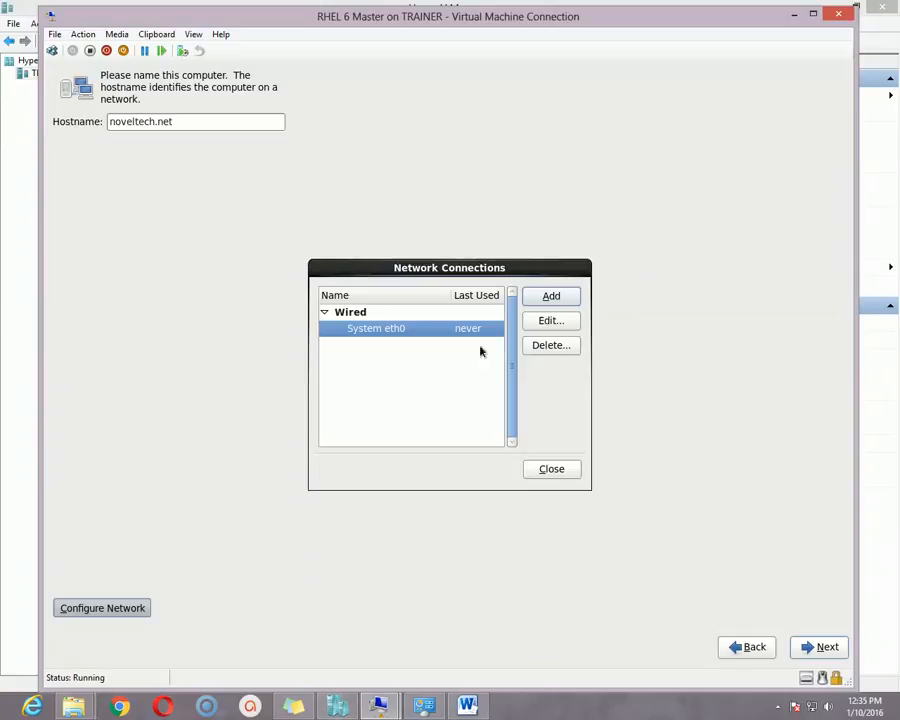
# - Switch System eth0's IPv4 method to Manual
pyautogui.click(563, 324)
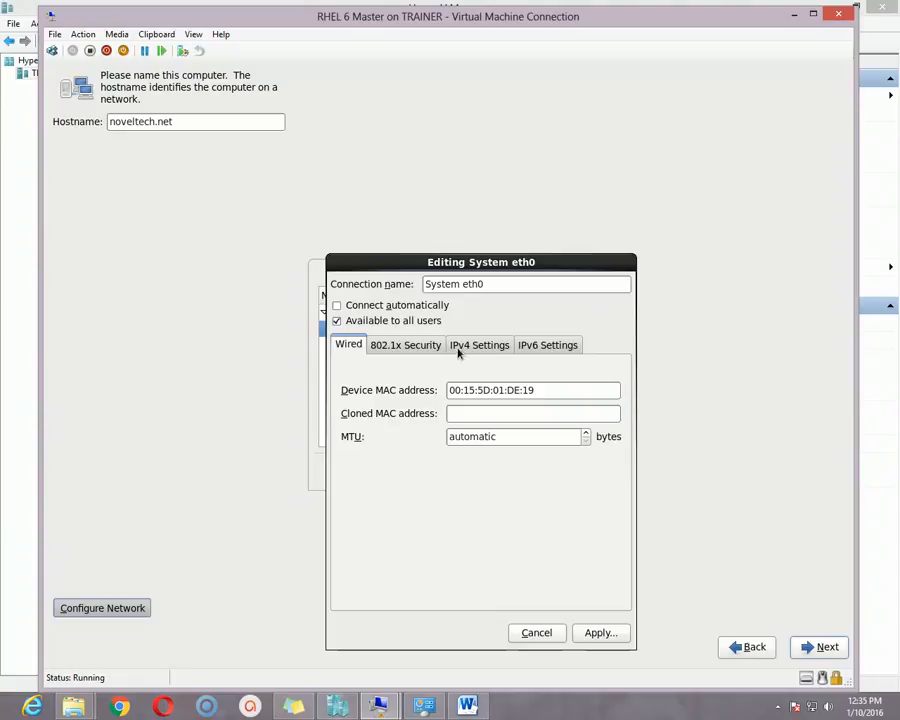
pyautogui.click(459, 347)
pyautogui.click(462, 374)
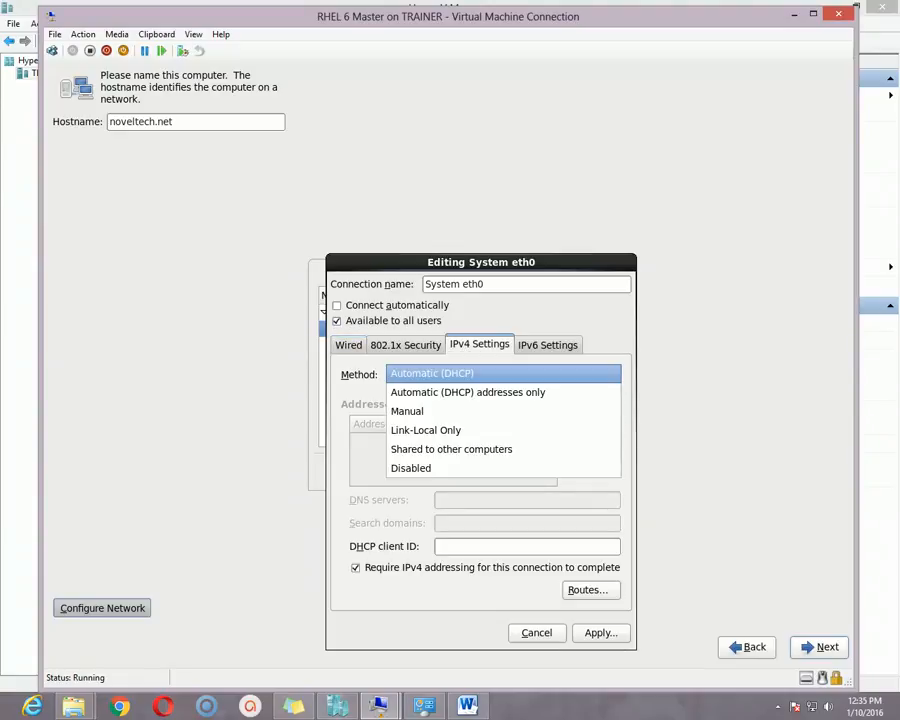
pyautogui.click(443, 411)
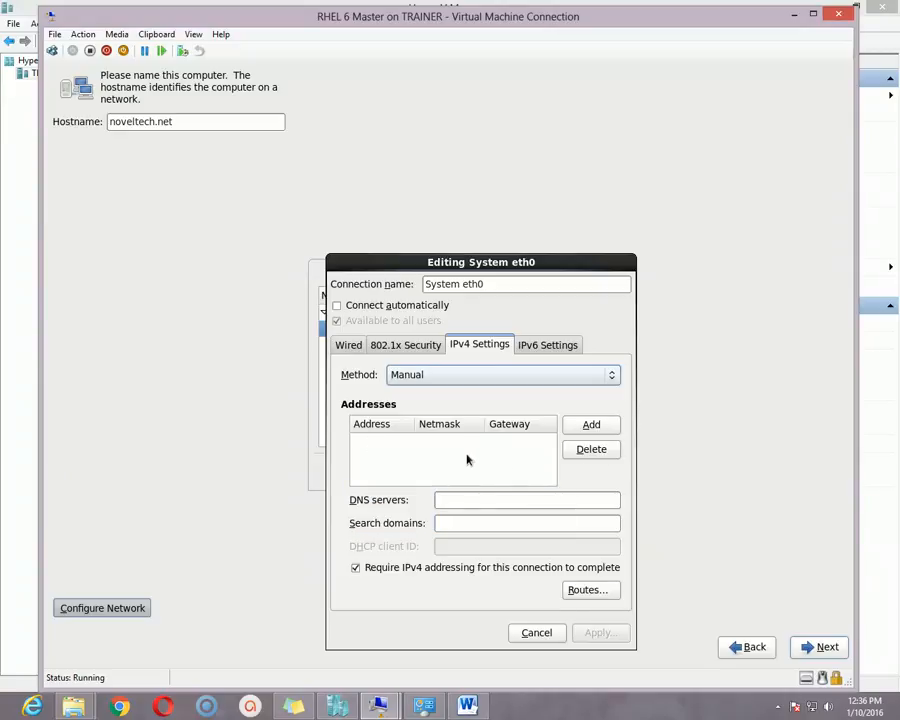
# - Add address 10.10.10.100, netmask 8, gateway 10.10.10.1, apply it, and reopen eth0 to check
pyautogui.moveTo(526, 263); pyautogui.dragTo(520, 188)
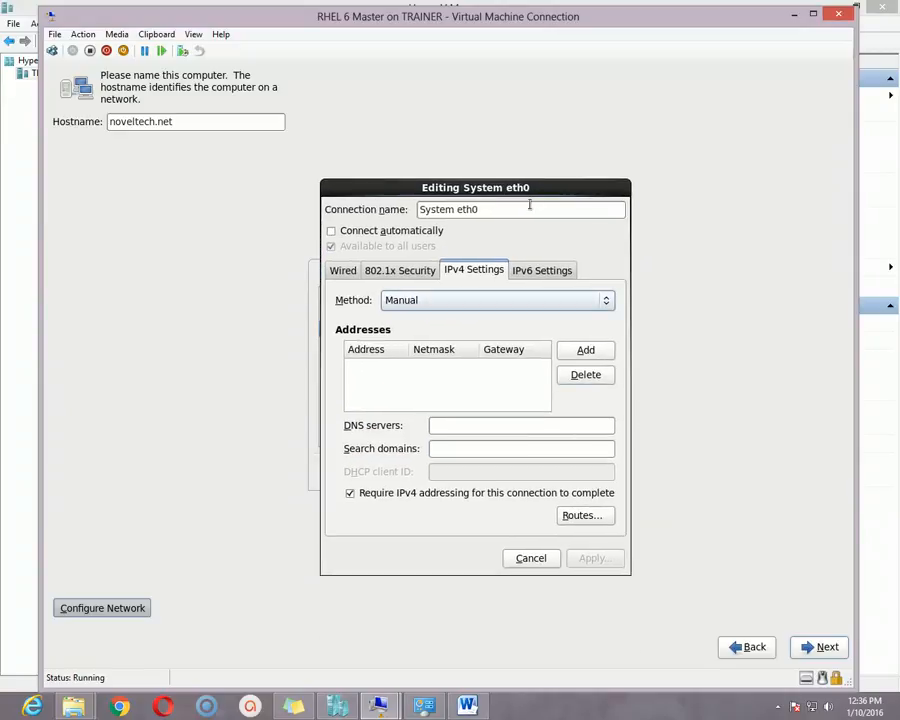
pyautogui.click(589, 354)
pyautogui.write('1')
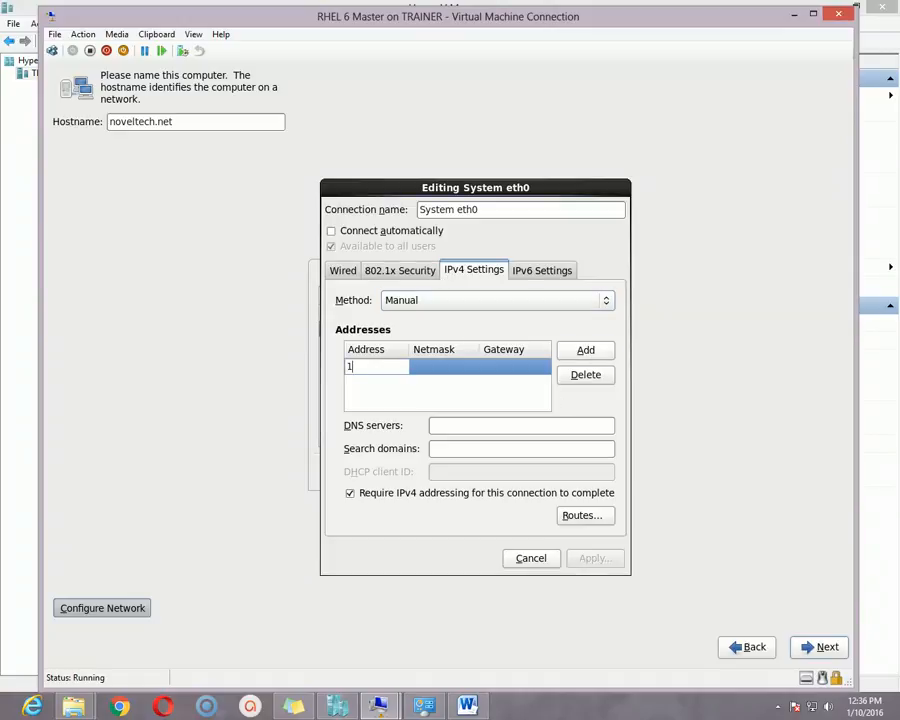
pyautogui.write('0.10.10.100')
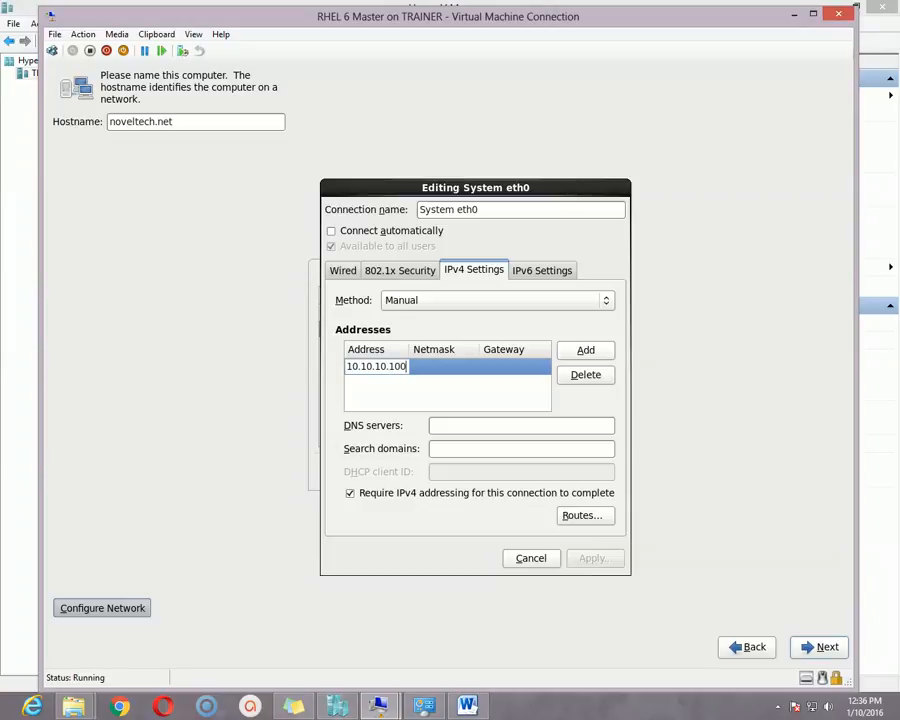
pyautogui.click(445, 368)
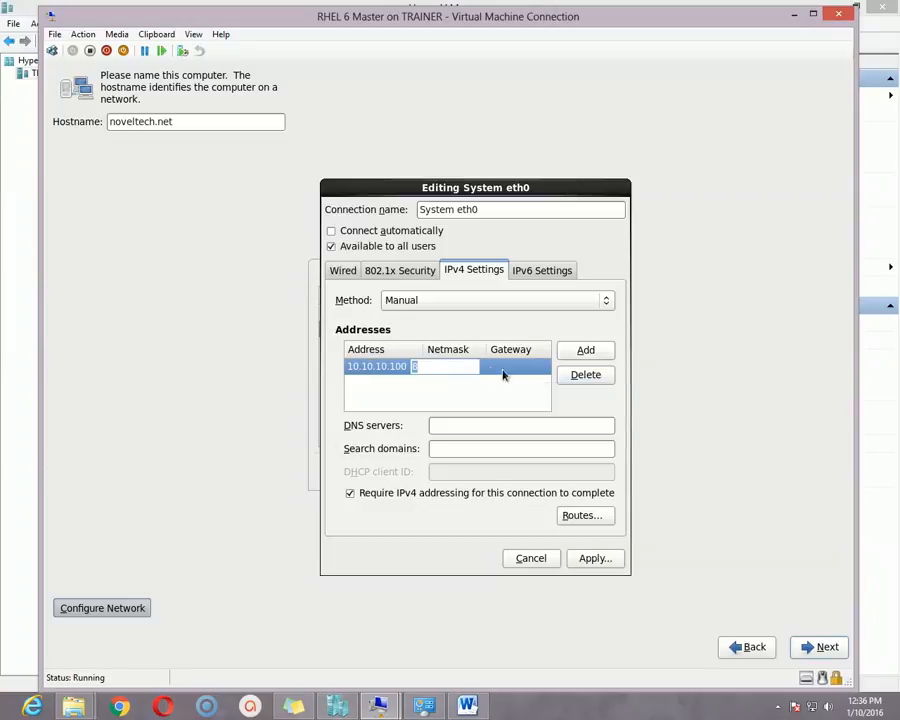
pyautogui.click(503, 374)
pyautogui.write('1')
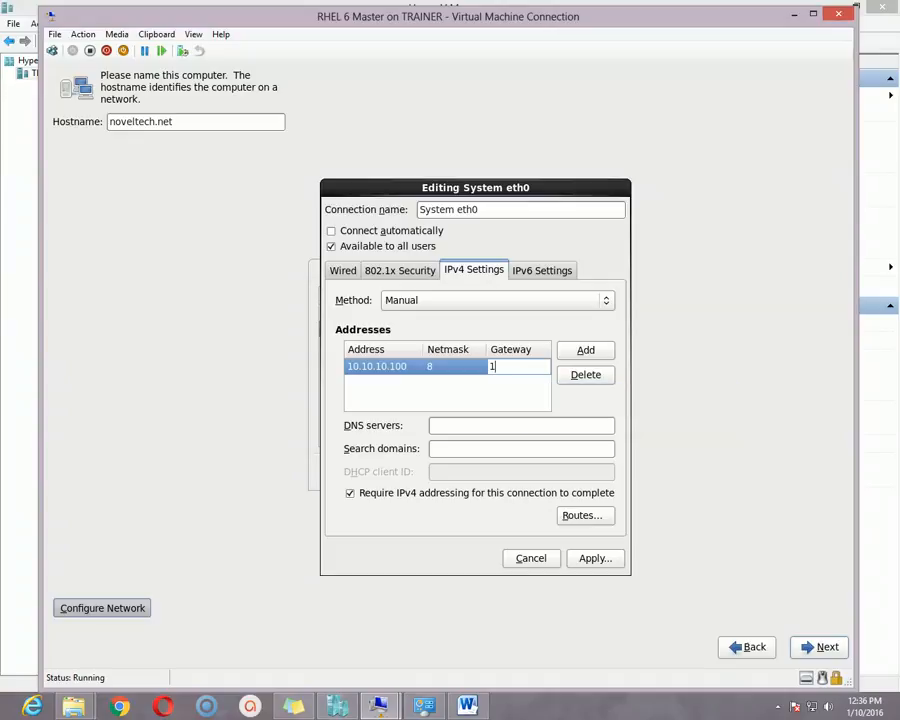
pyautogui.write('72')
pyautogui.press('BackSpace')
pyautogui.press('BackSpace')
pyautogui.write('0.10.10.1')
pyautogui.click(598, 560)
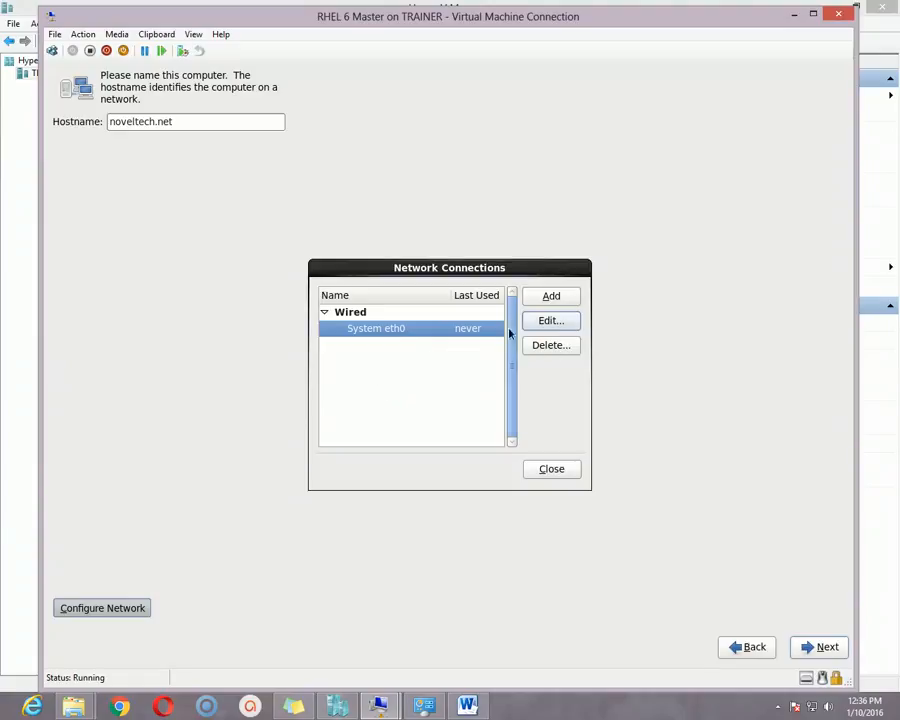
pyautogui.click(555, 322)
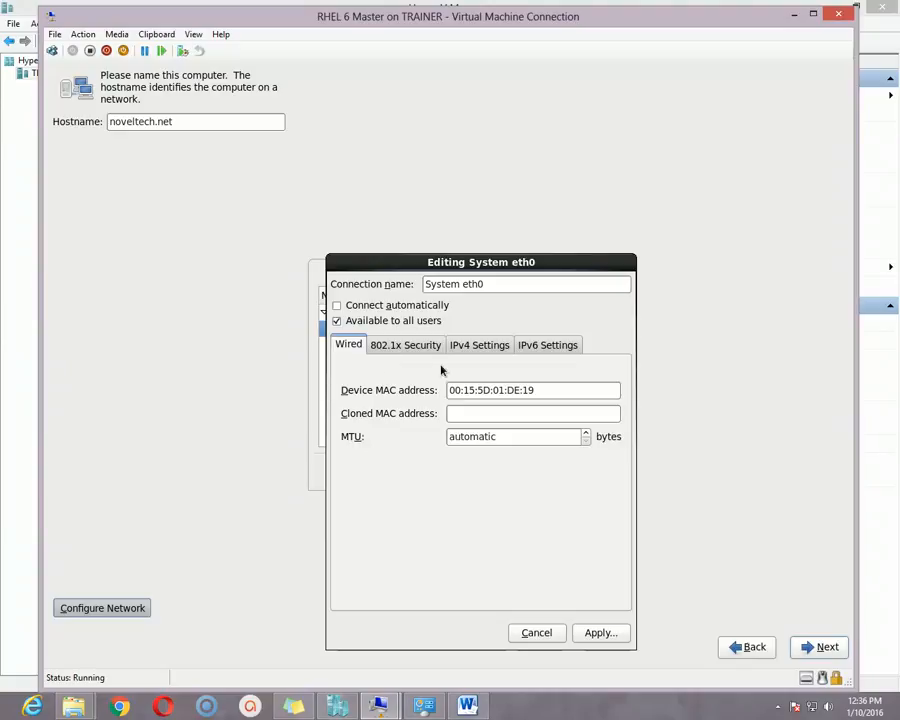
# - Review eth0's saved IPv4 settings, close the network dialogs, and continue to time zone selection
pyautogui.click(476, 346)
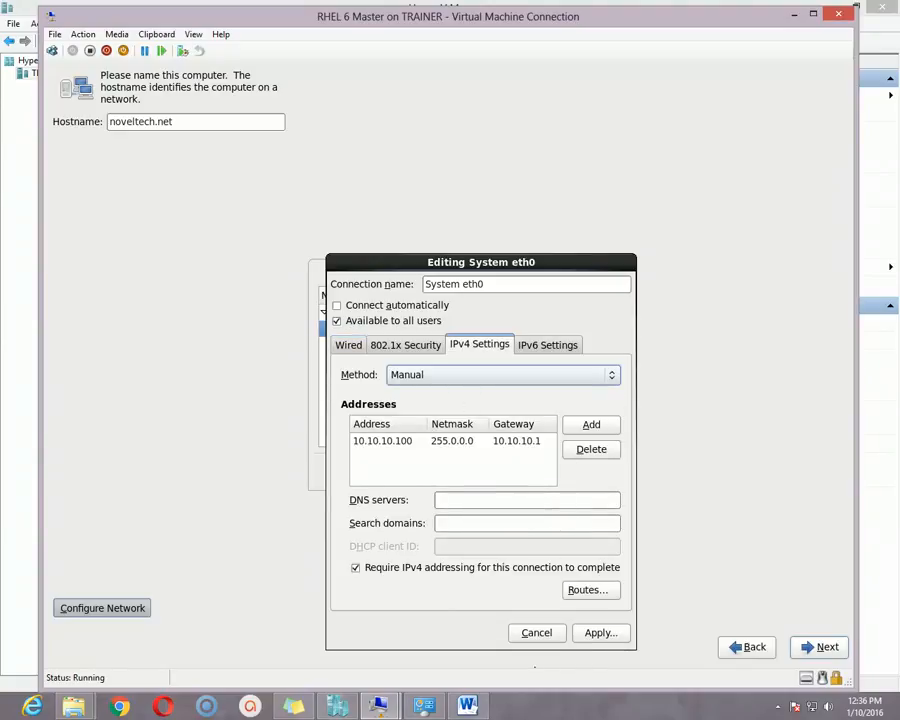
pyautogui.click(536, 632)
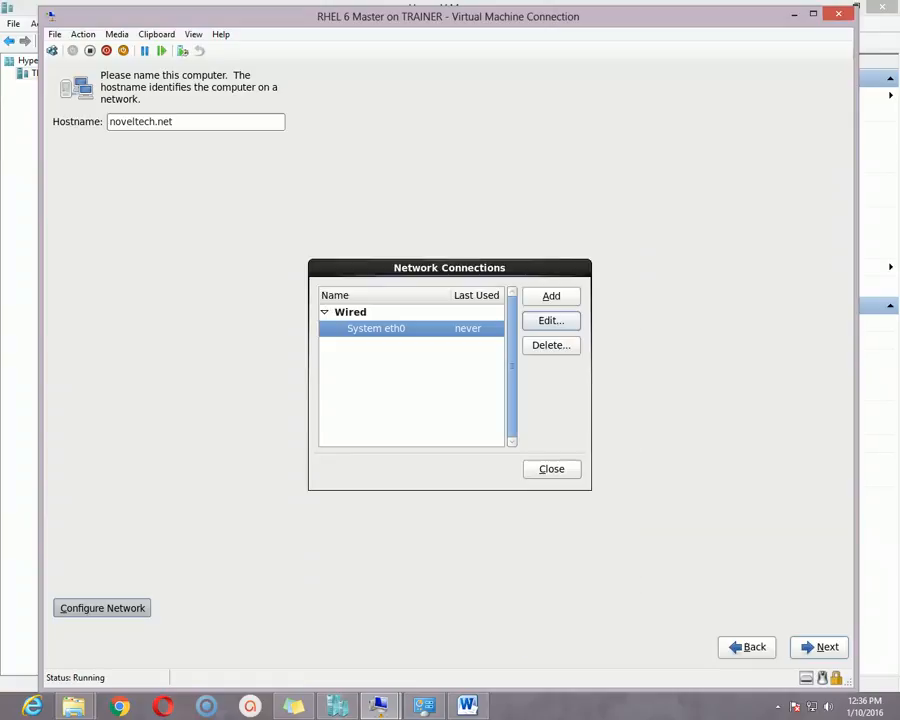
pyautogui.click(551, 470)
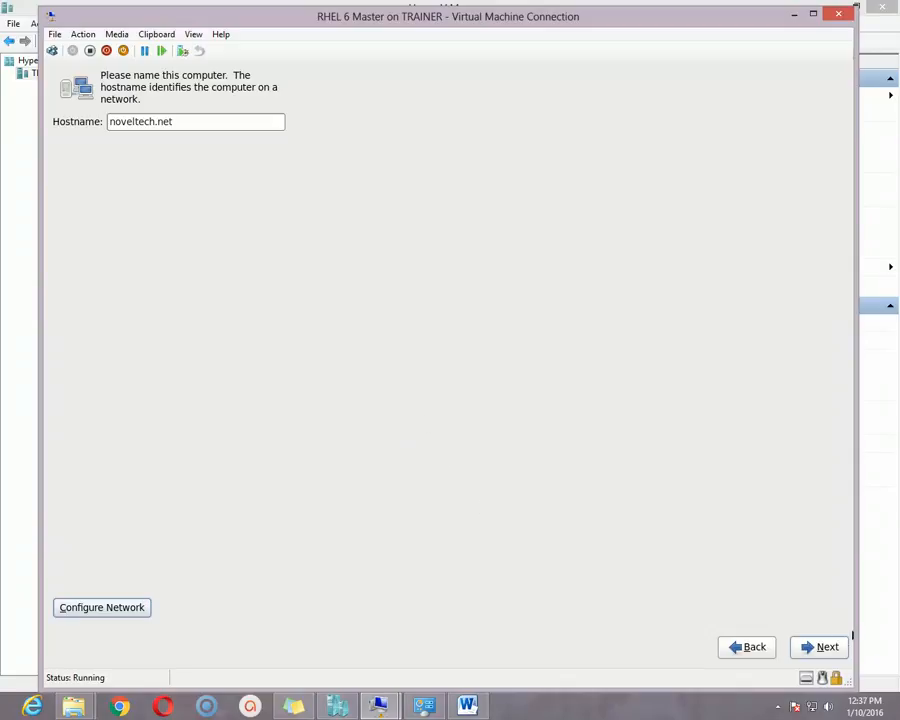
pyautogui.click(819, 647)
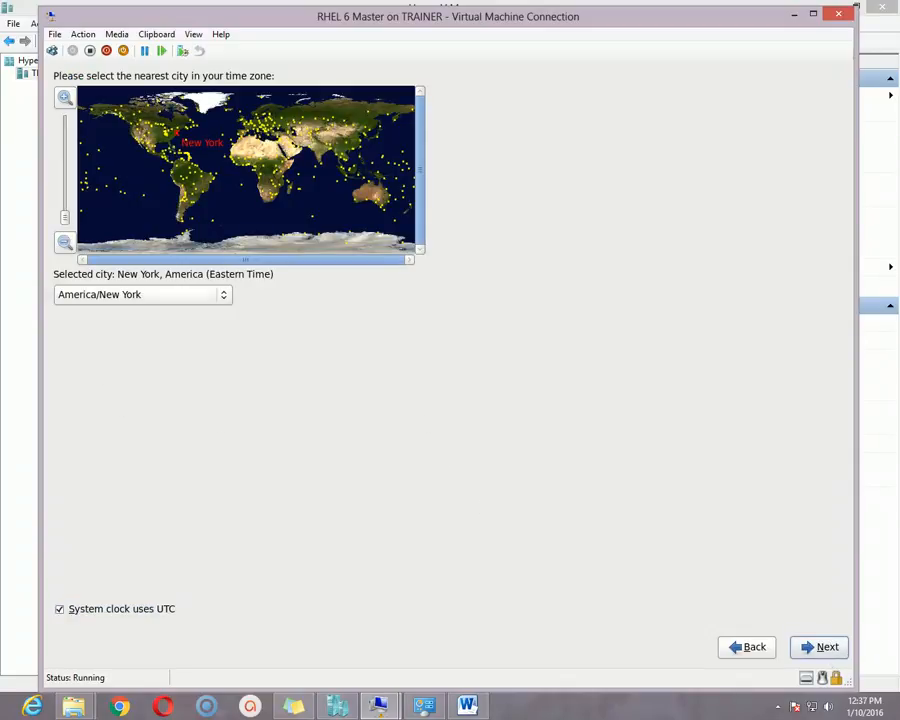
# - Pick Asia/Dhaka from the time zone list, keeping the UTC system clock, and continue
pyautogui.click(173, 299)
pyautogui.scroll(-5, 160, 528)
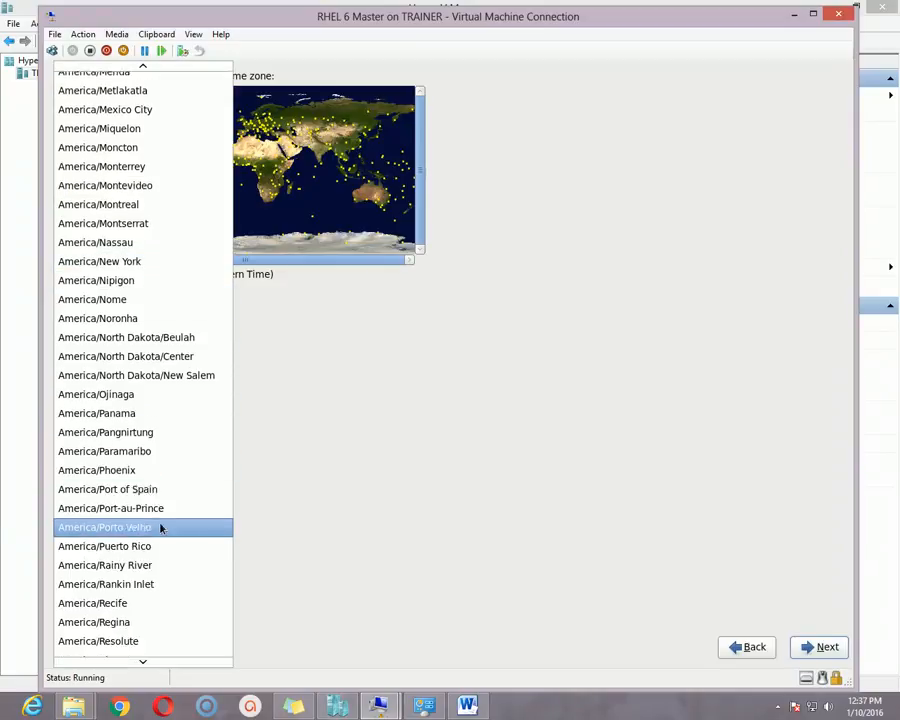
pyautogui.scroll(-10, 150, 554)
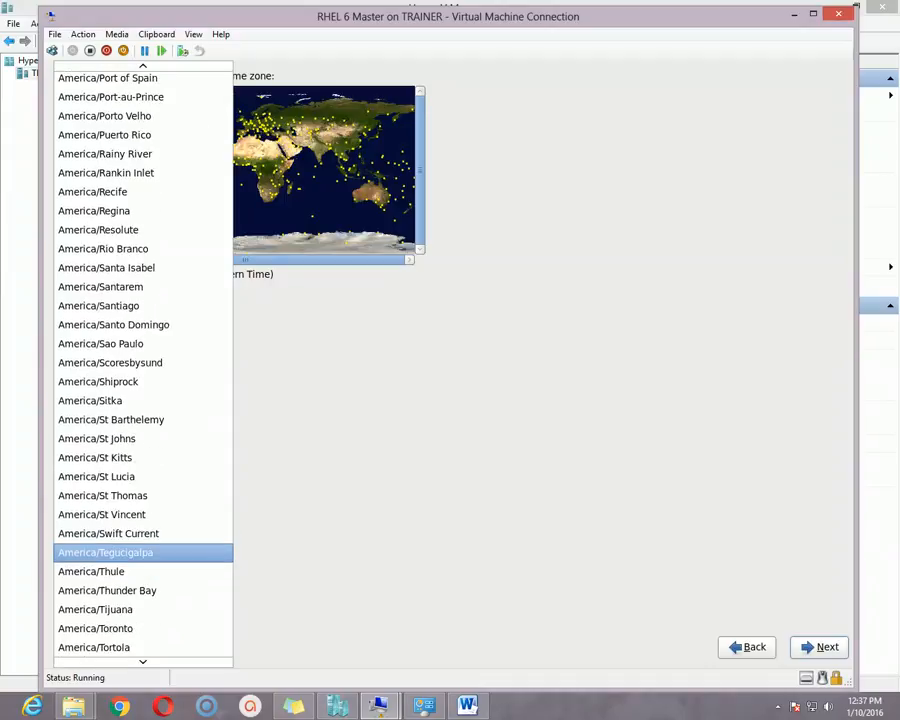
pyautogui.scroll(-4, 153, 487)
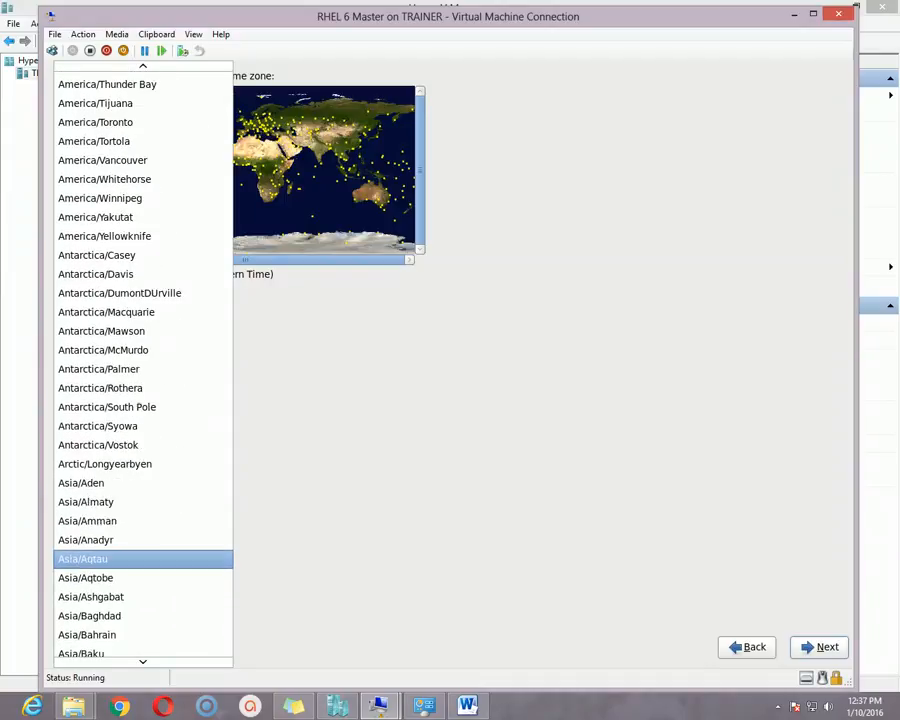
pyautogui.scroll(1, 153, 487)
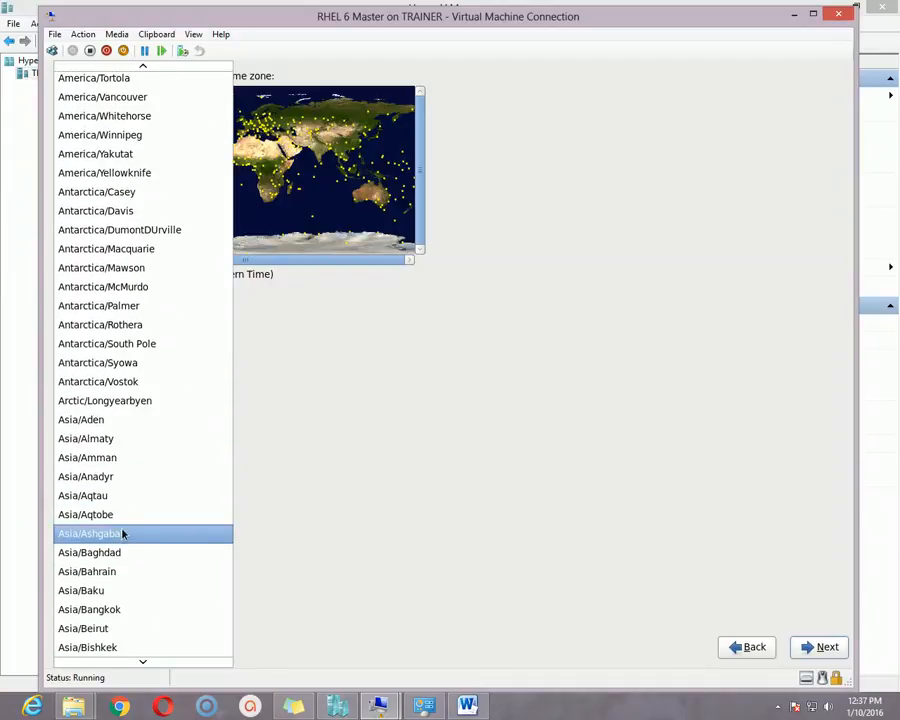
pyautogui.scroll(-2, 124, 540)
pyautogui.scroll(-1, 95, 552)
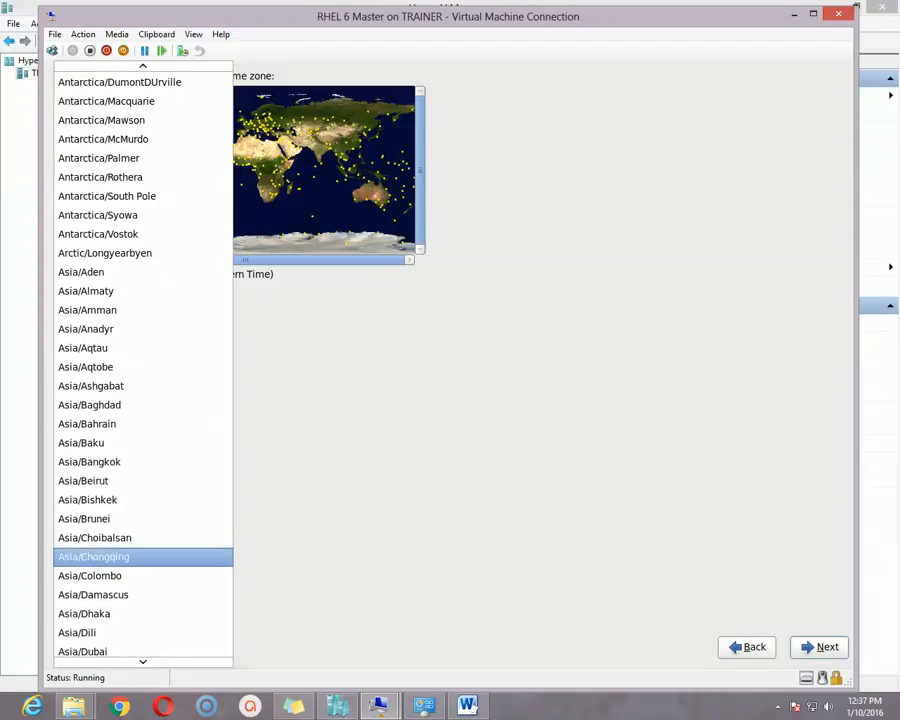
pyautogui.click(95, 570)
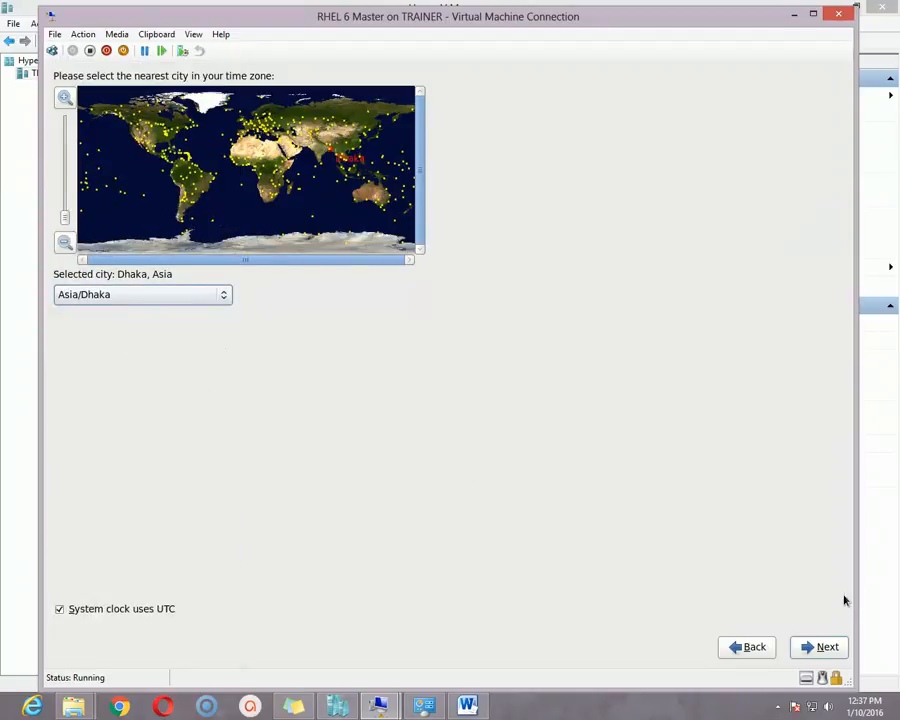
pyautogui.click(824, 646)
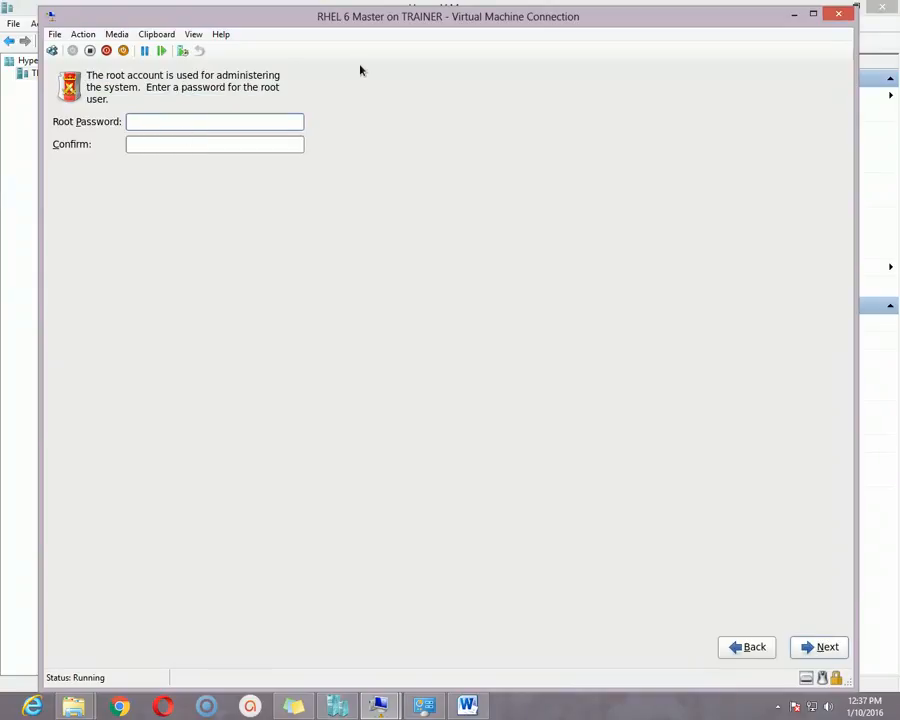
# - Enter and confirm the root password, accepting it despite the weak-password warning
pyautogui.write('******')
pyautogui.press('Tab')
pyautogui.write('*****')
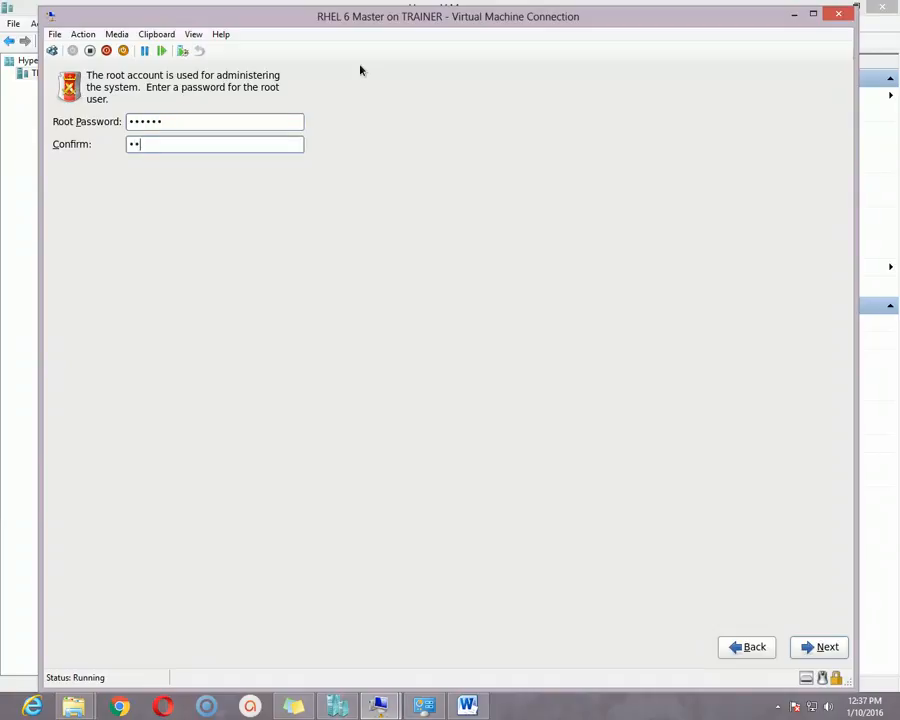
pyautogui.write('*')
pyautogui.click(818, 650)
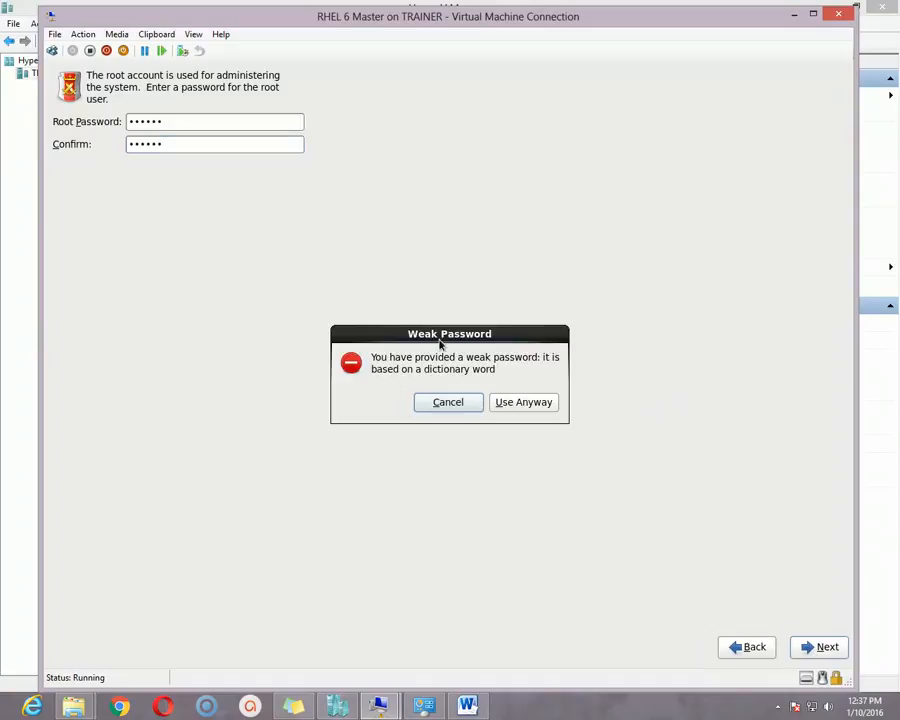
pyautogui.moveTo(439, 340); pyautogui.dragTo(404, 265)
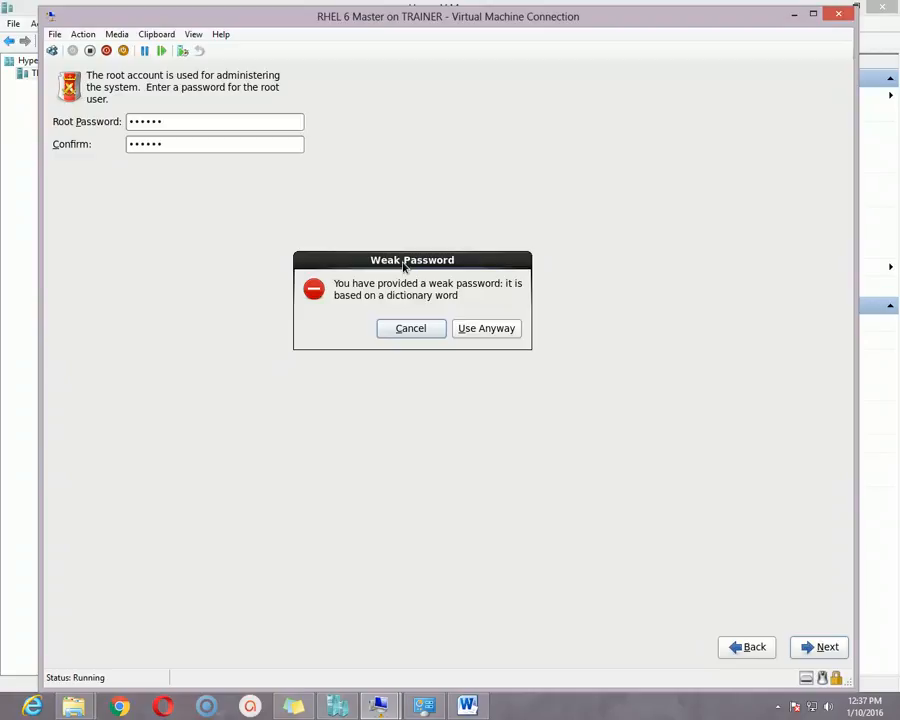
pyautogui.moveTo(405, 265)
pyautogui.mouseDown()
pyautogui.moveTo(388, 257)
pyautogui.moveTo(415, 260)
pyautogui.moveTo(417, 270)
pyautogui.mouseUp()
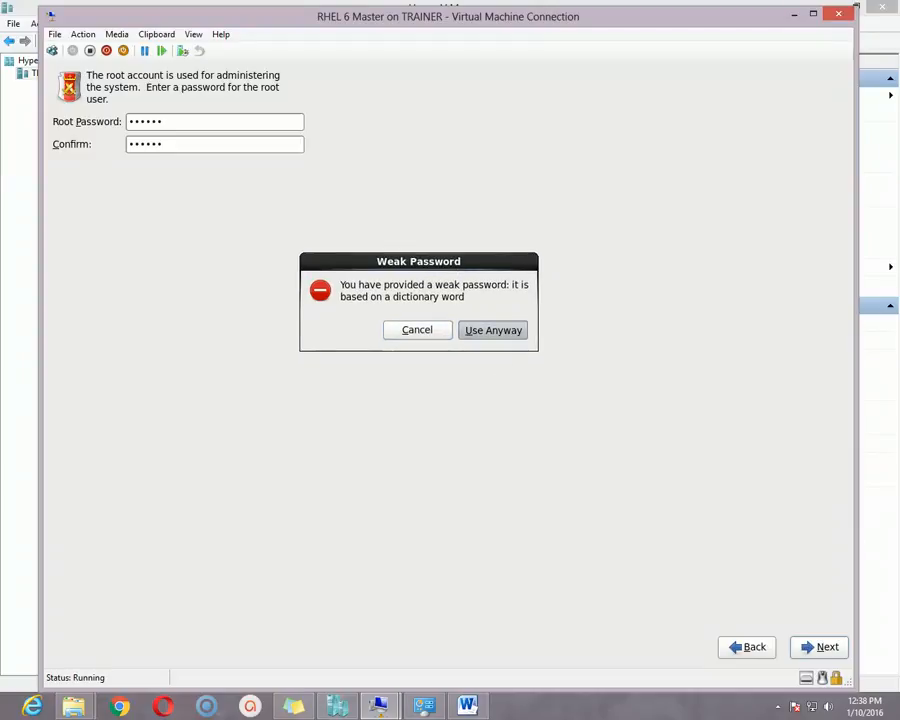
pyautogui.click(493, 330)
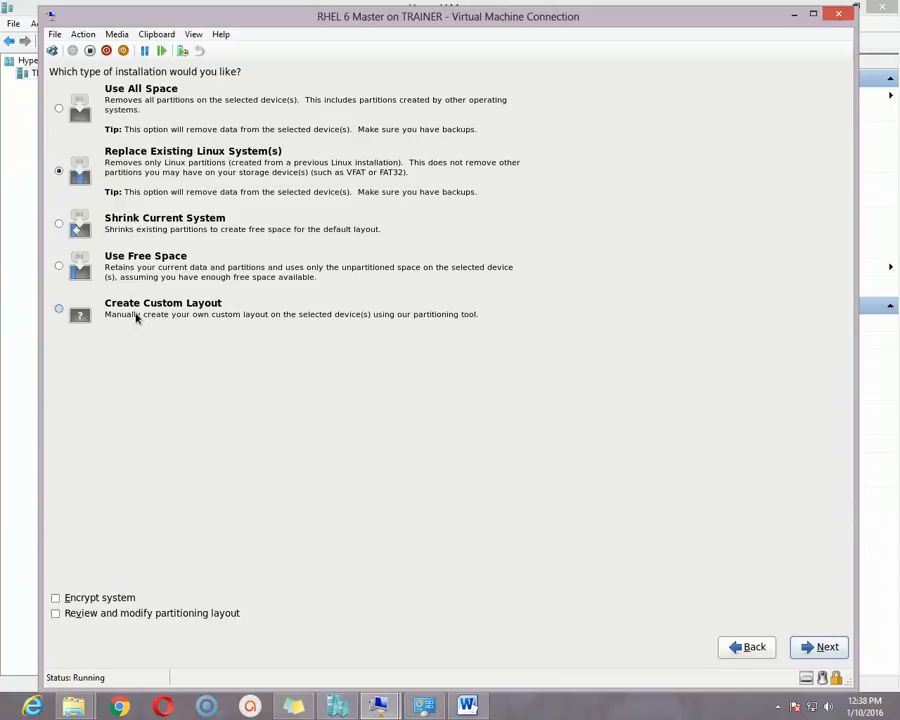
# - Preview each installation type, then choose Create Custom Layout and proceed to partitioning
pyautogui.click(136, 314)
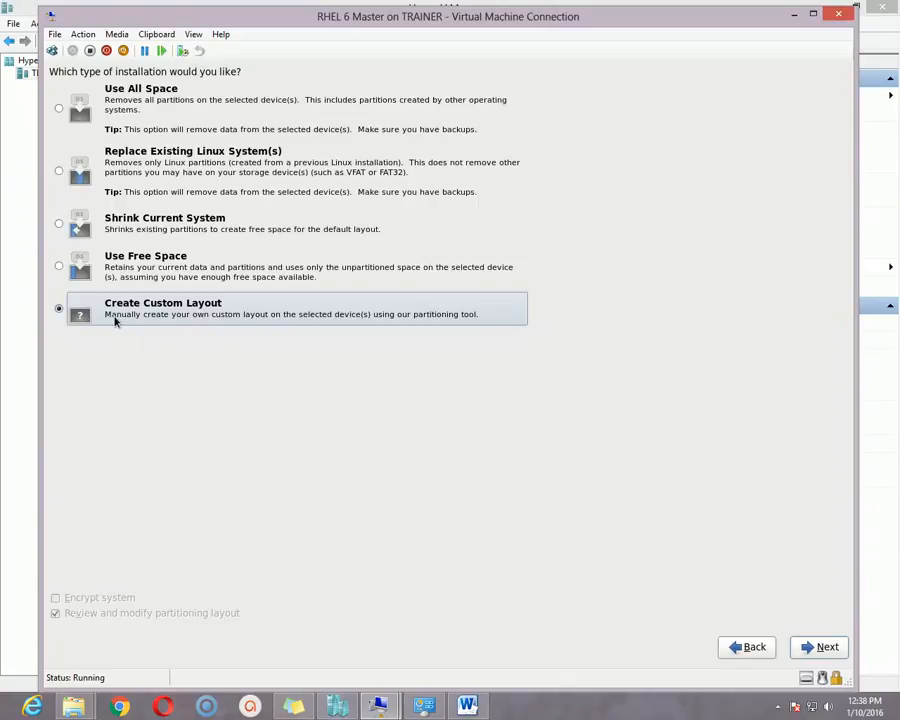
pyautogui.click(138, 114)
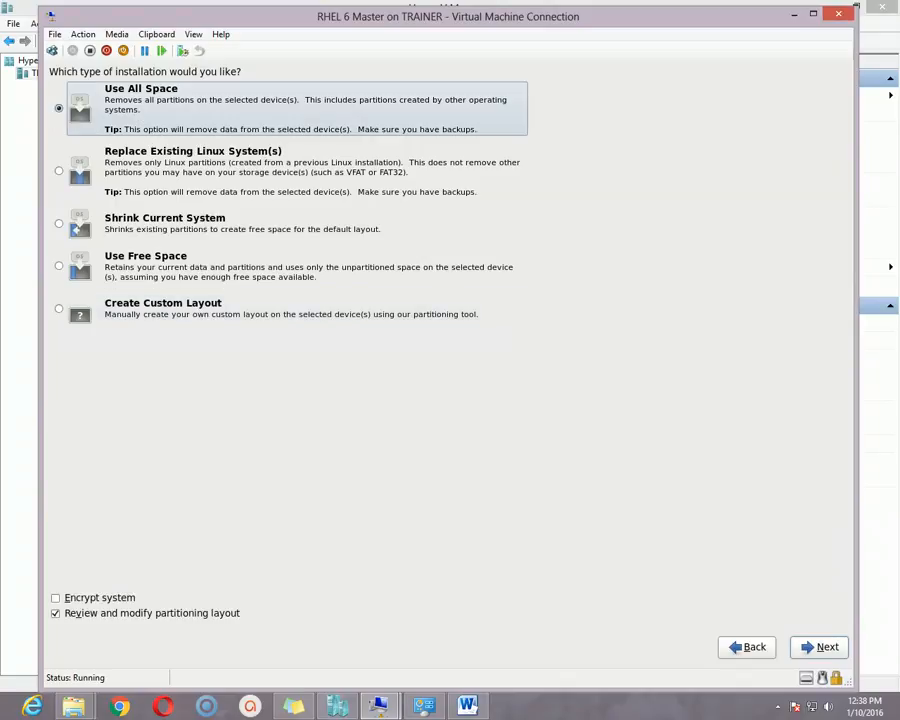
pyautogui.click(148, 162)
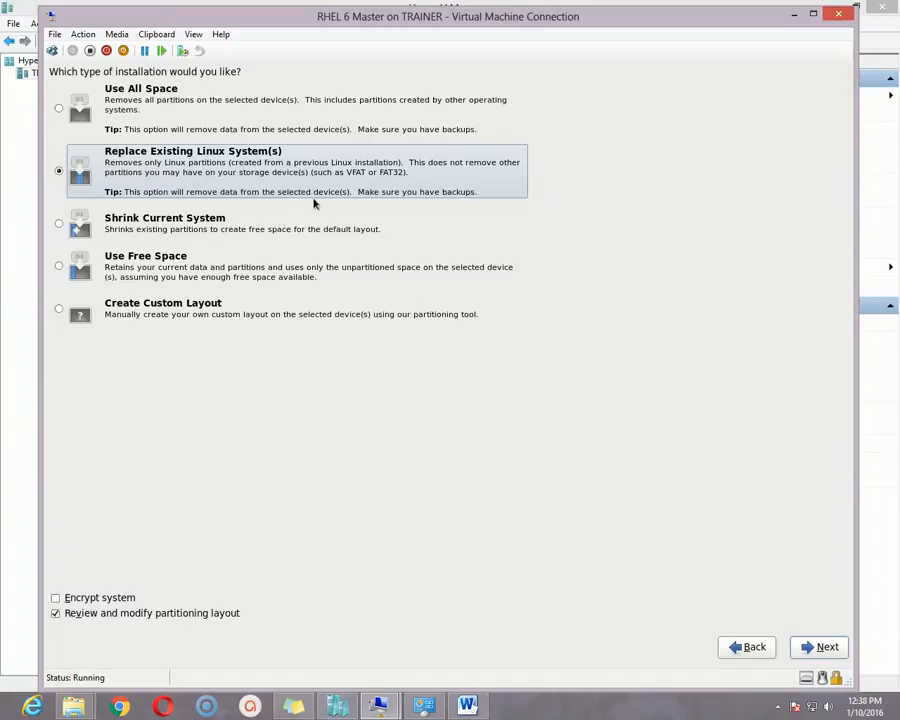
pyautogui.click(160, 226)
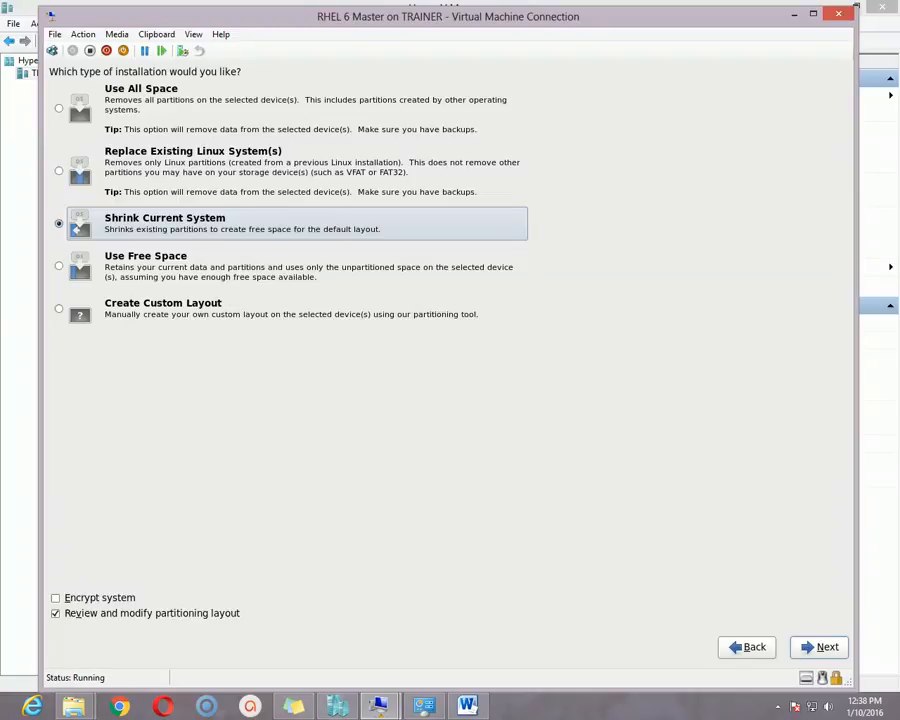
pyautogui.click(240, 266)
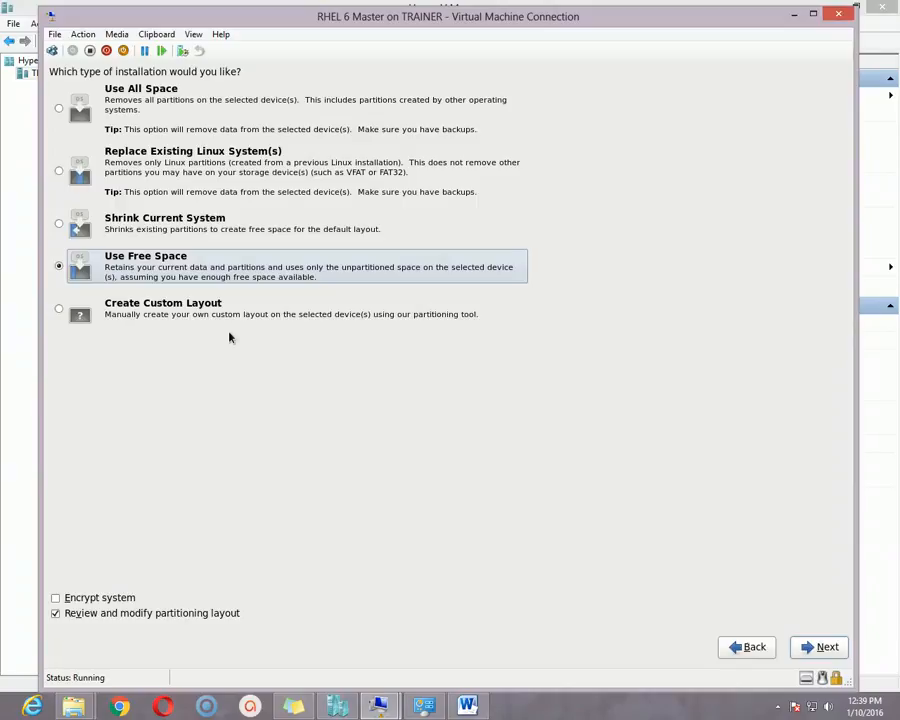
pyautogui.click(165, 313)
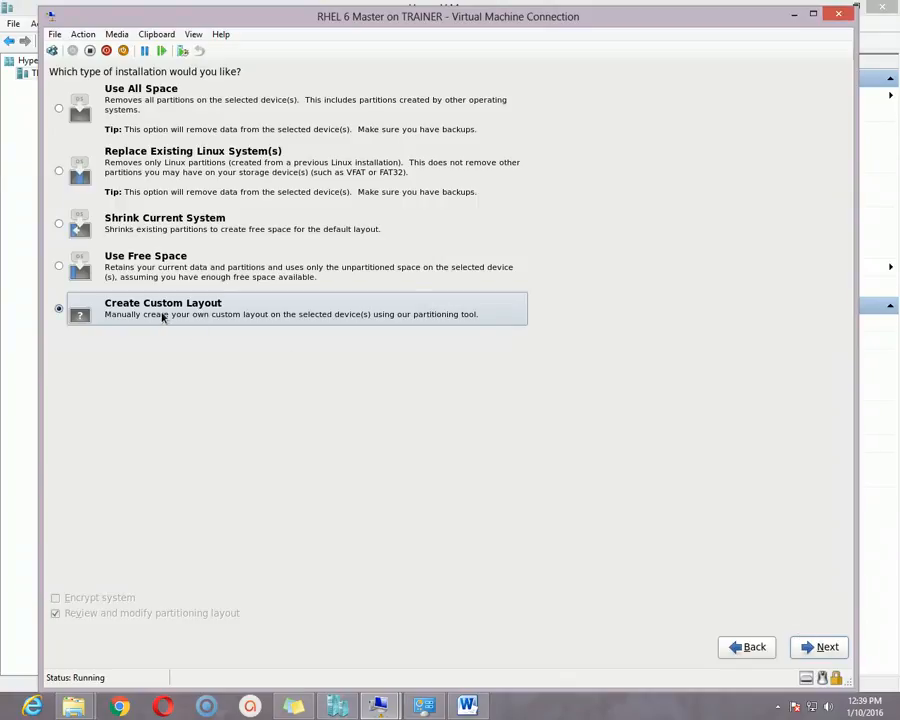
pyautogui.click(824, 647)
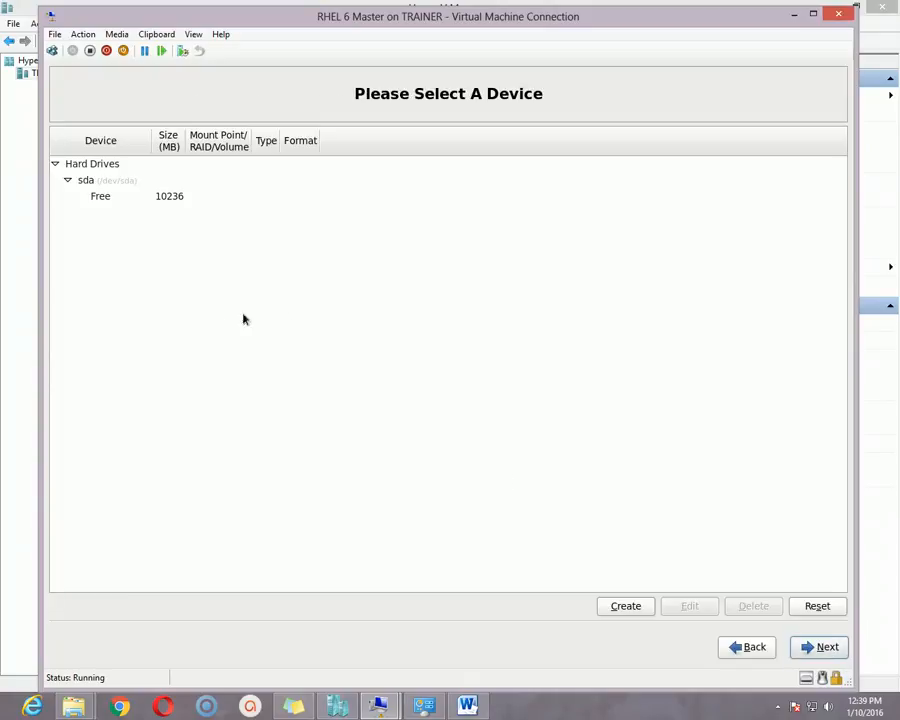
# - Select the 10236 MB free space row under sda
pyautogui.click(128, 198)
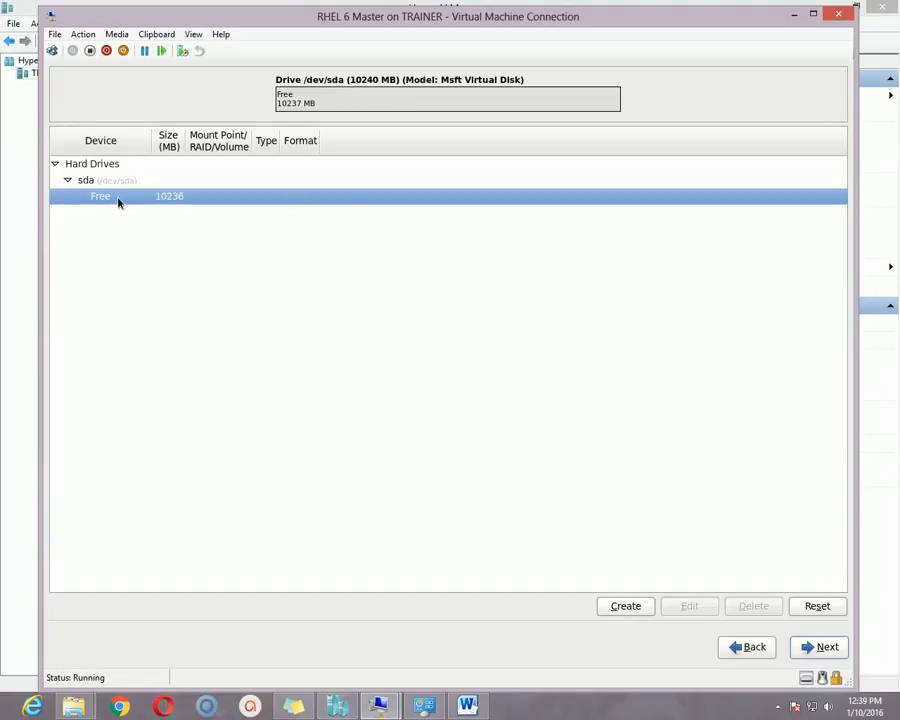
# - Create a 6000 MB standard partition mounted at / in sda's free space
pyautogui.click(641, 607)
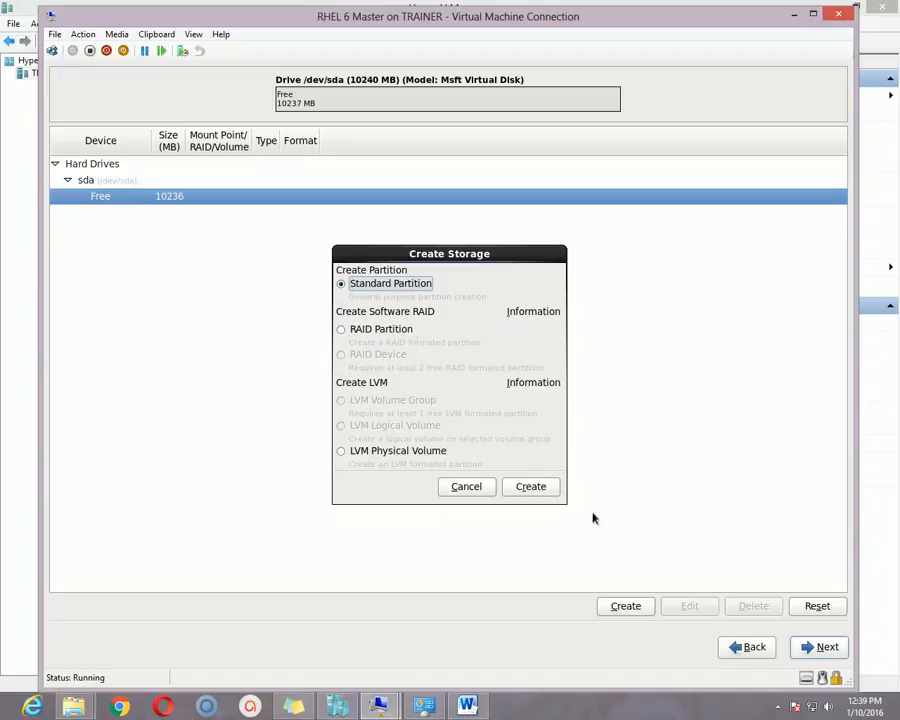
pyautogui.click(543, 494)
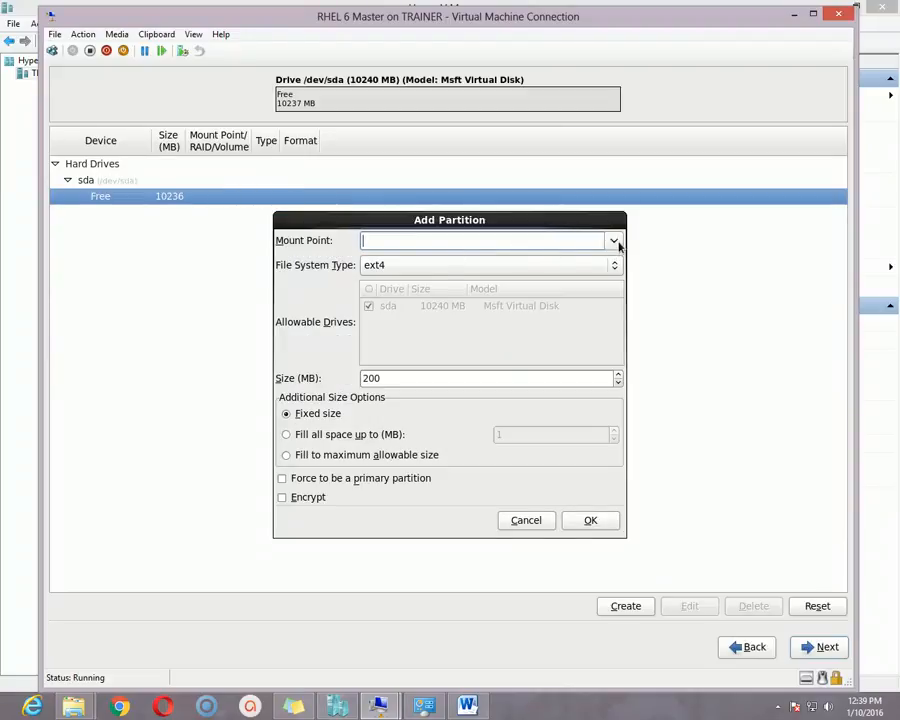
pyautogui.click(614, 241)
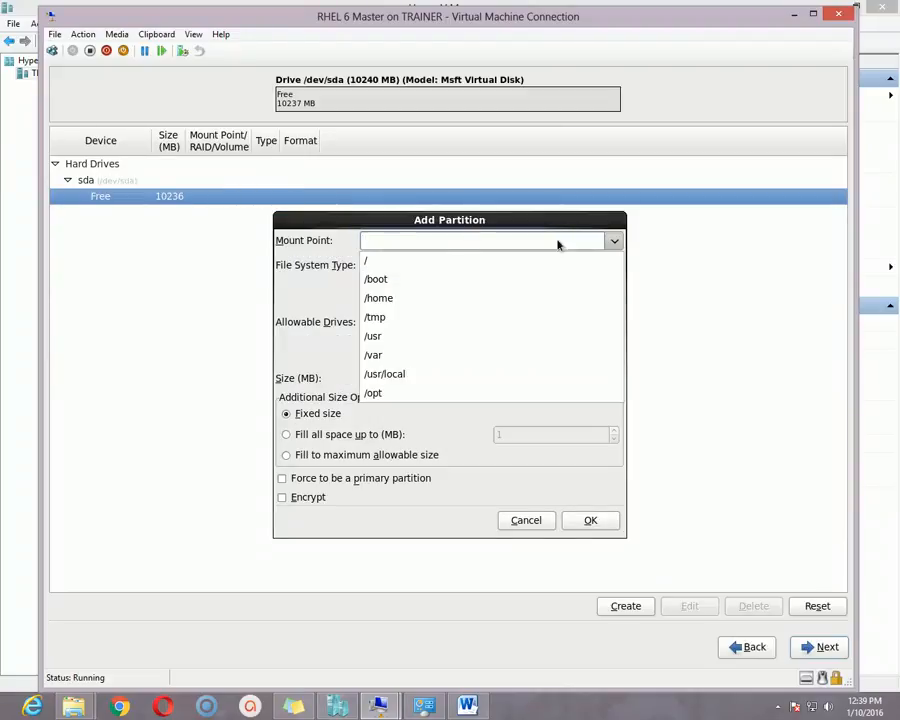
pyautogui.click(400, 262)
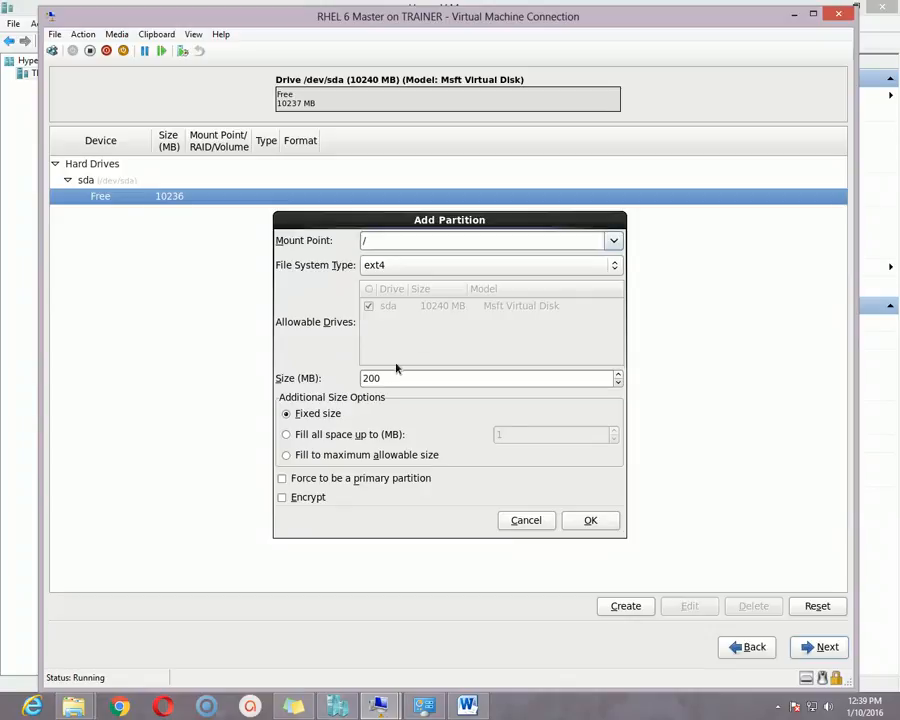
pyautogui.moveTo(430, 378); pyautogui.dragTo(343, 378)
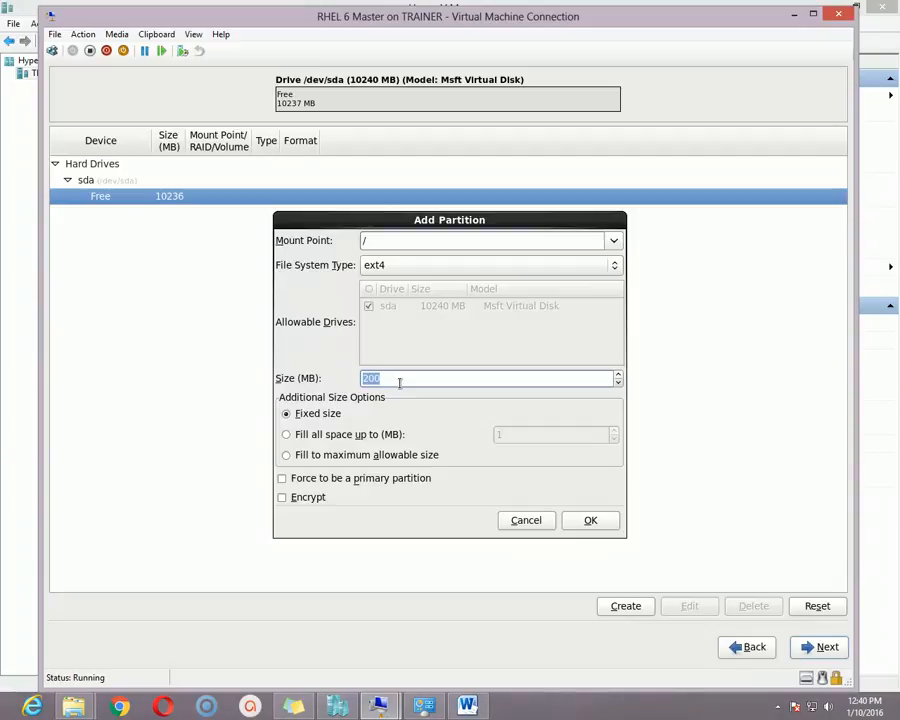
pyautogui.write('6')
pyautogui.press('BackSpace')
pyautogui.write('6000')
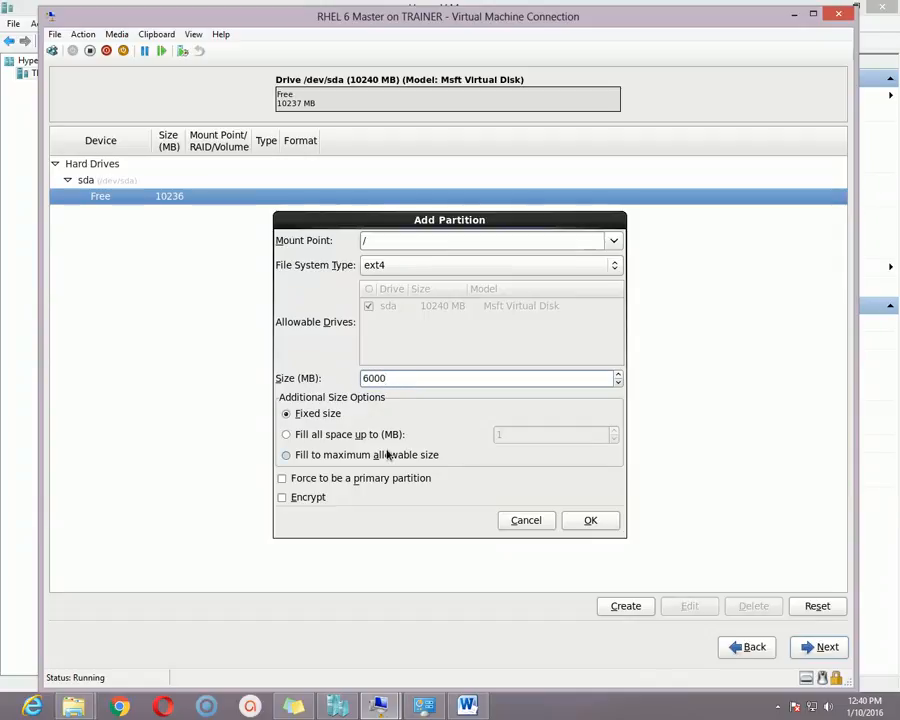
pyautogui.click(590, 520)
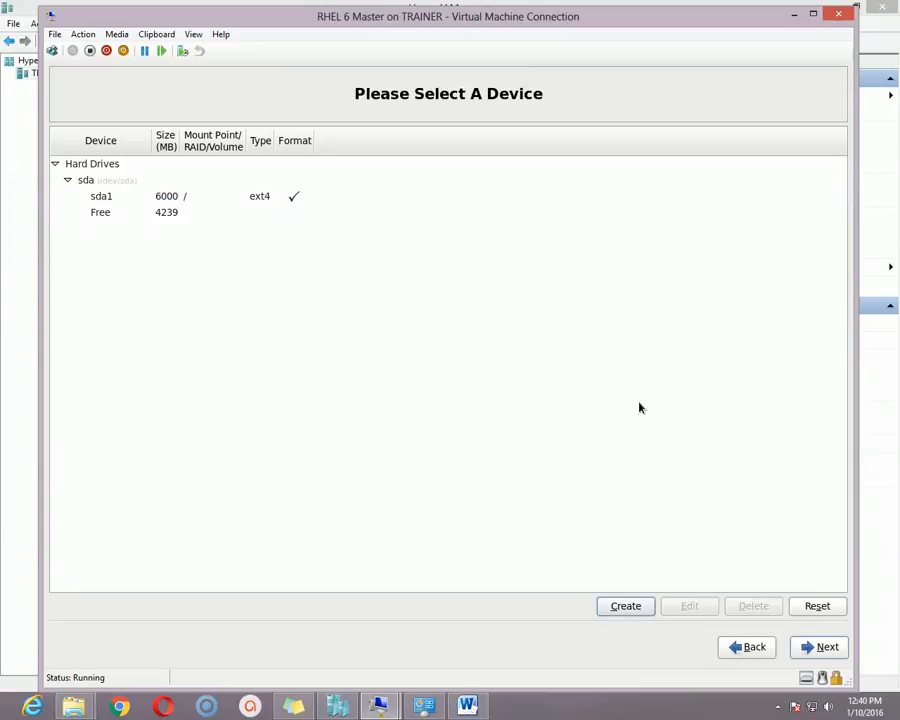
# - Add a 500 MB standard partition mounted at /boot in the remaining 4239 MB free space
pyautogui.click(175, 197)
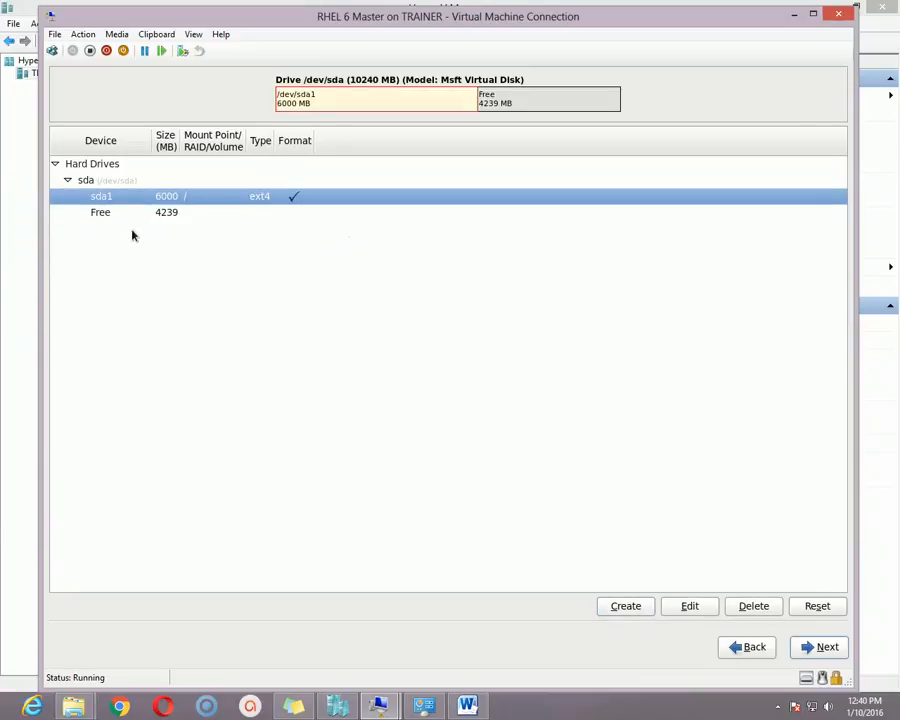
pyautogui.click(104, 214)
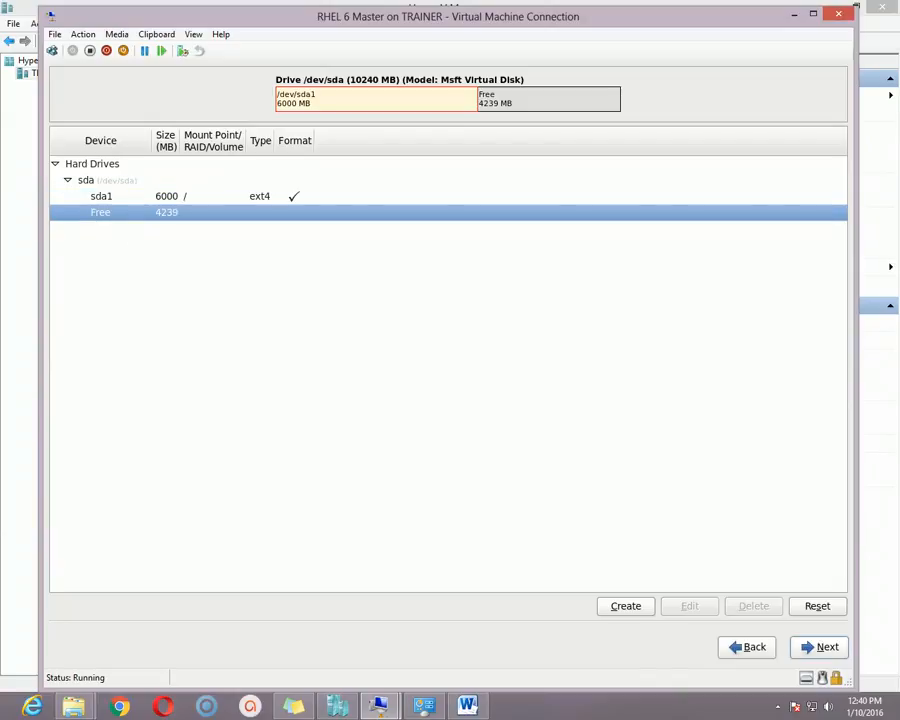
pyautogui.click(625, 605)
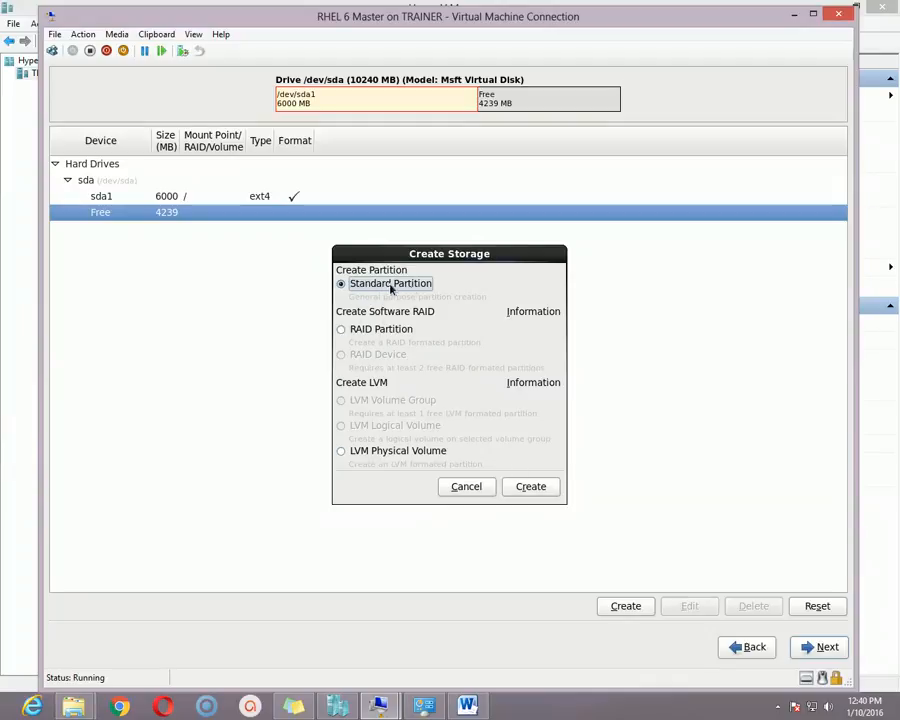
pyautogui.click(531, 487)
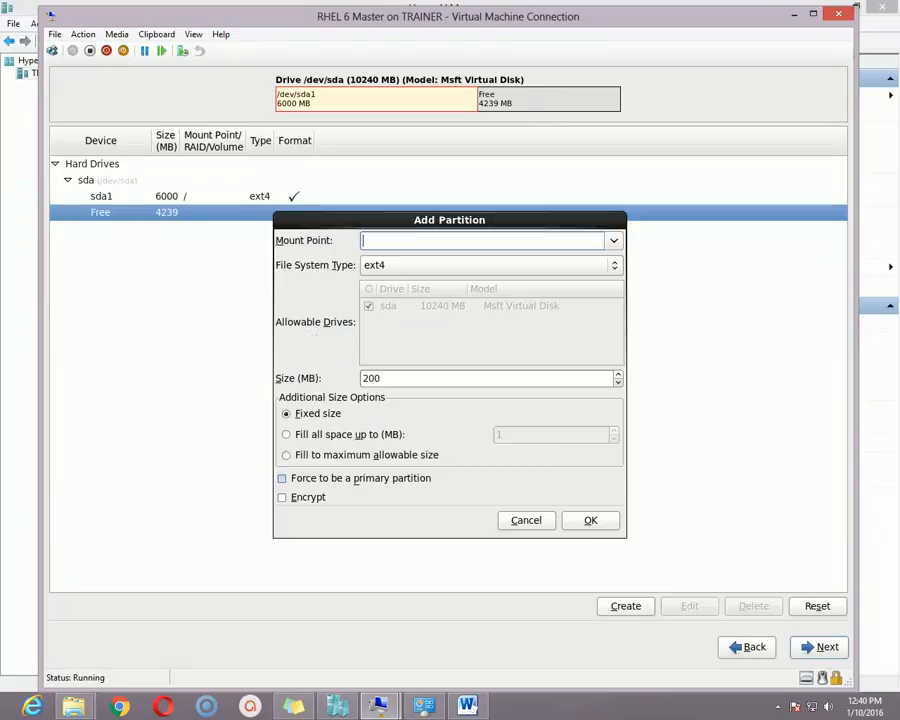
pyautogui.click(610, 242)
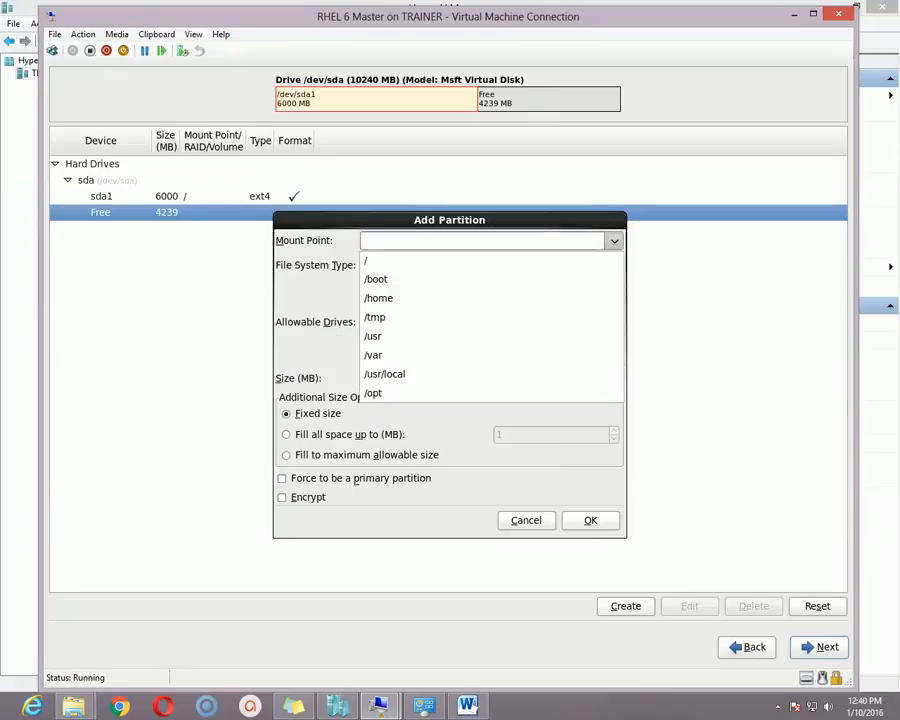
pyautogui.click(428, 279)
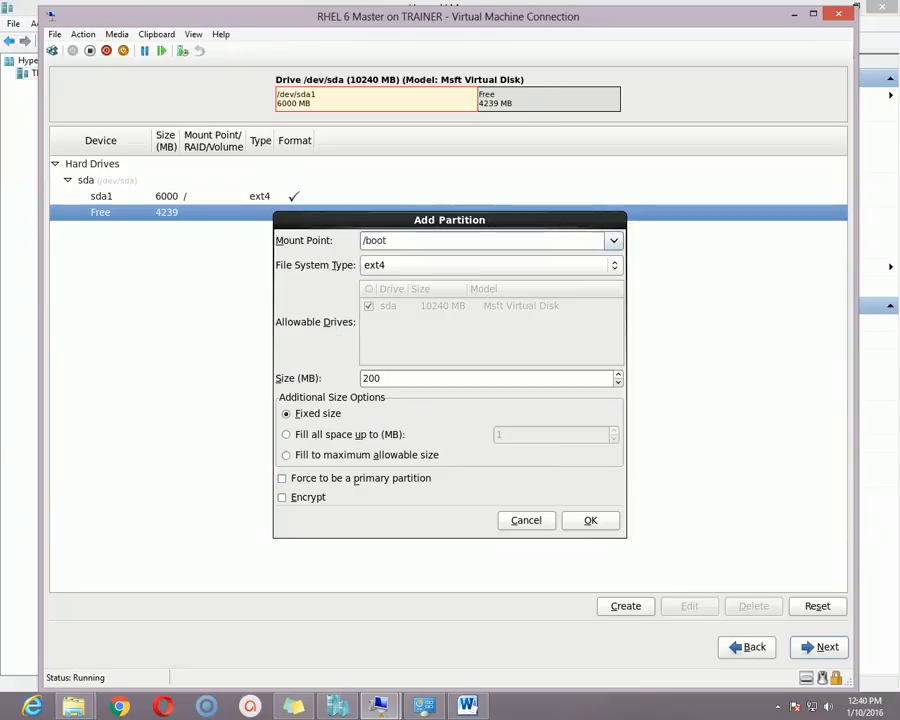
pyautogui.click(400, 381)
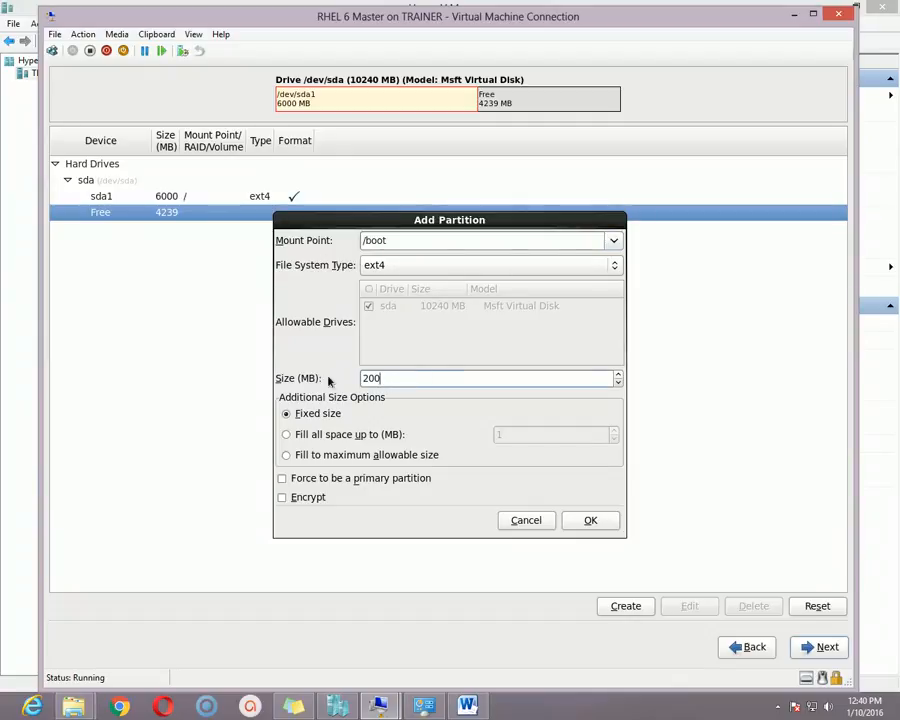
pyautogui.moveTo(388, 380); pyautogui.dragTo(323, 379)
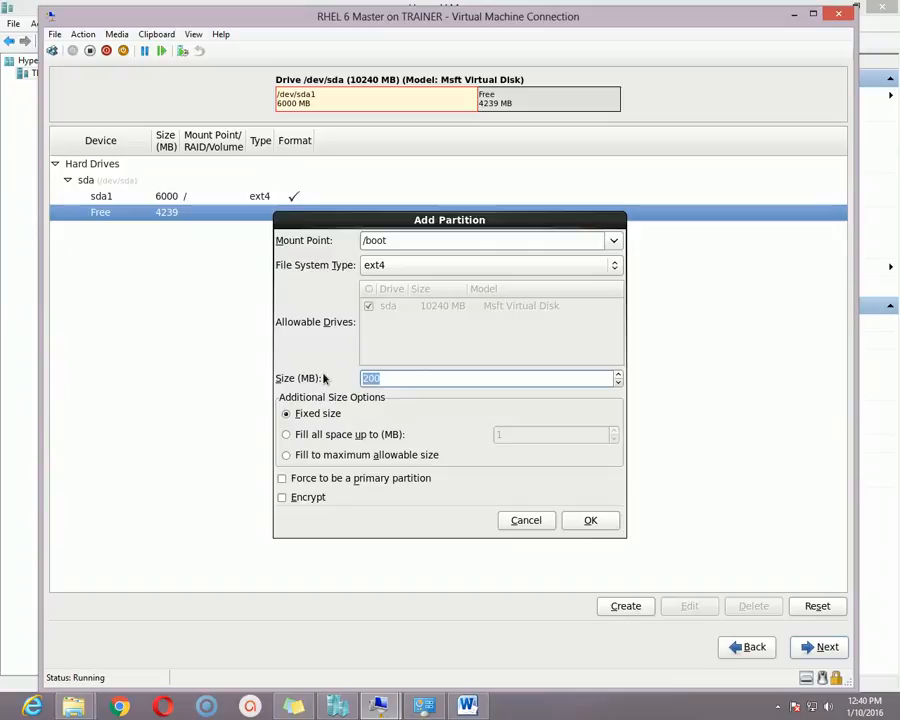
pyautogui.click(438, 378)
pyautogui.moveTo(415, 380); pyautogui.dragTo(279, 371)
pyautogui.write('500')
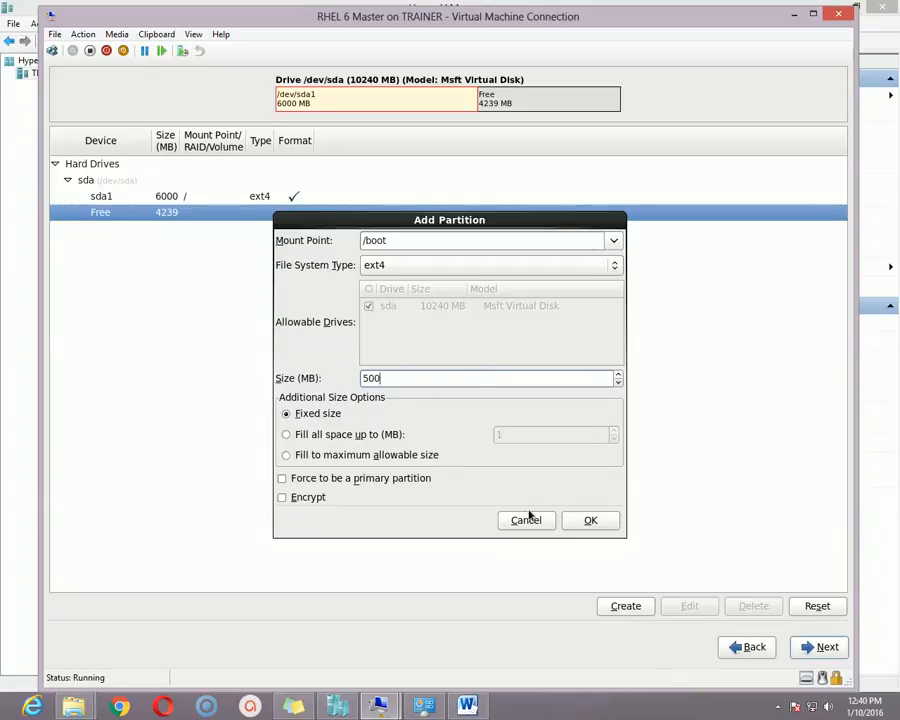
pyautogui.click(590, 520)
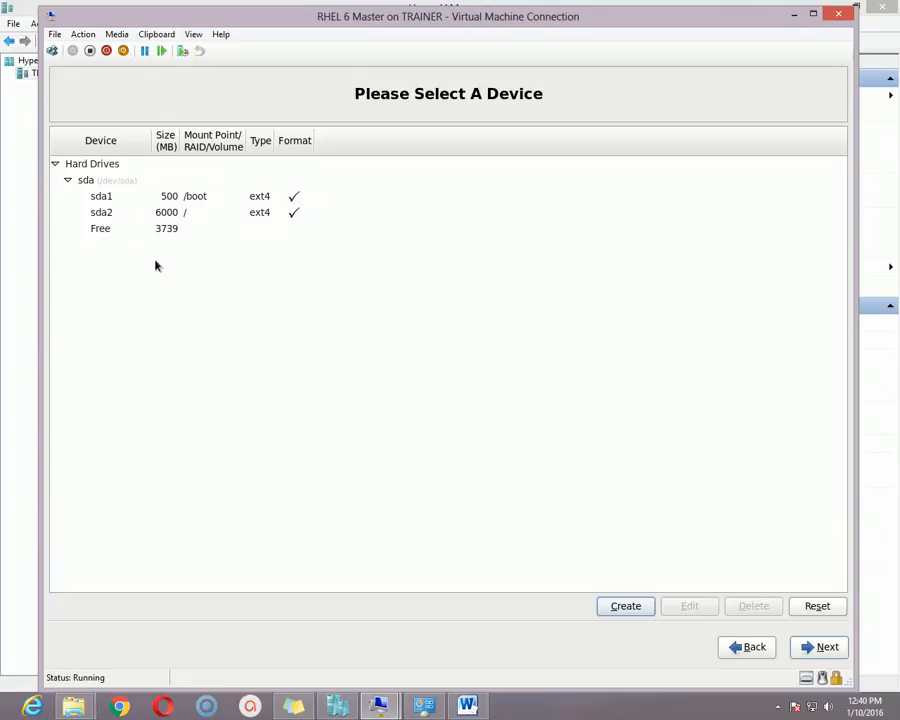
# - Create a 2048 MB standard swap partition from the remaining free space
pyautogui.click(172, 230)
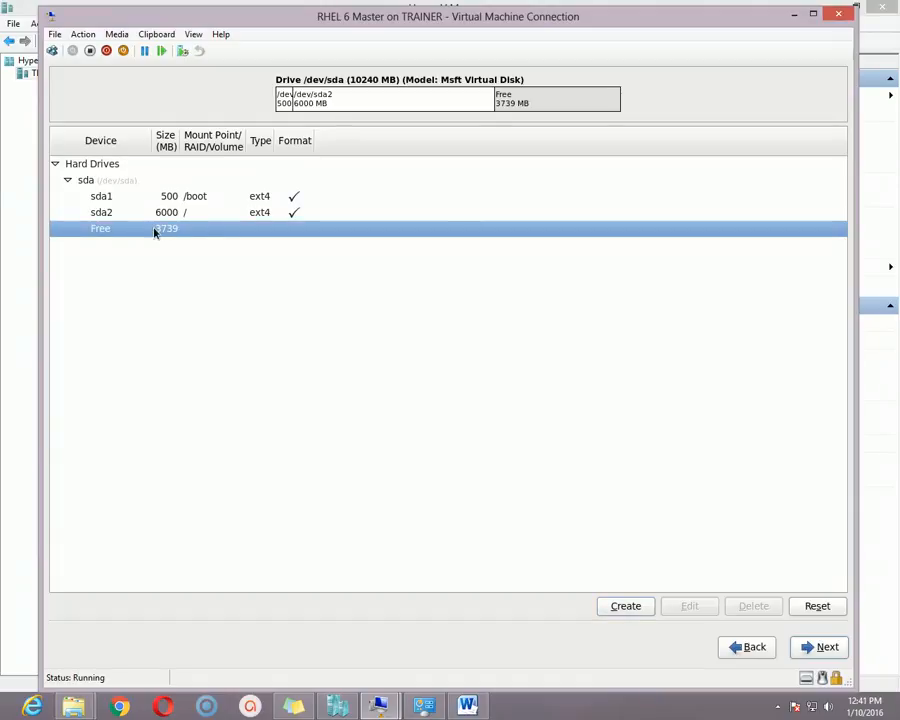
pyautogui.click(629, 608)
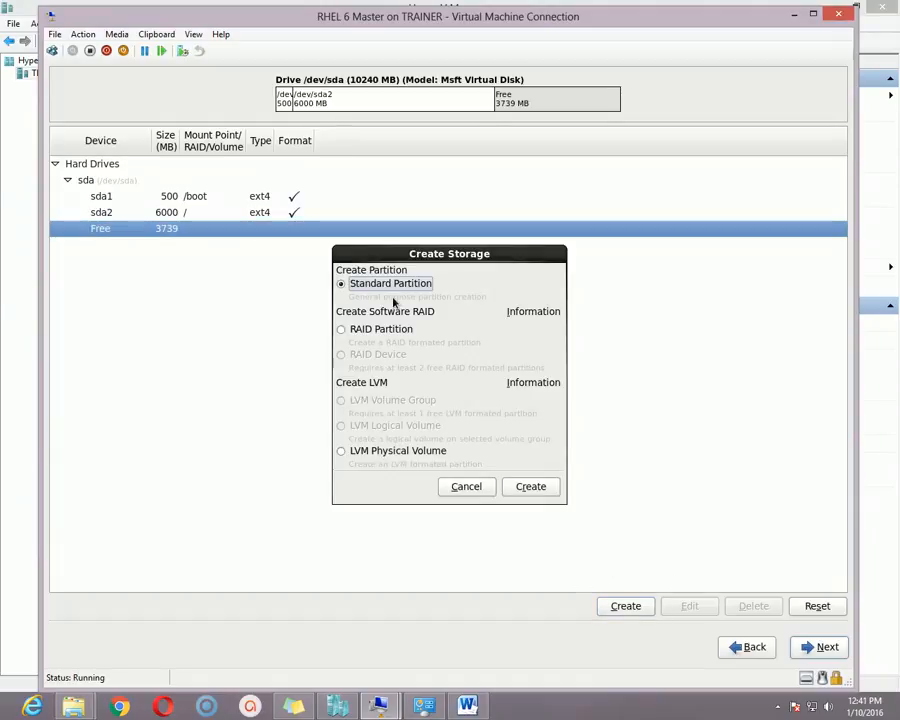
pyautogui.click(531, 487)
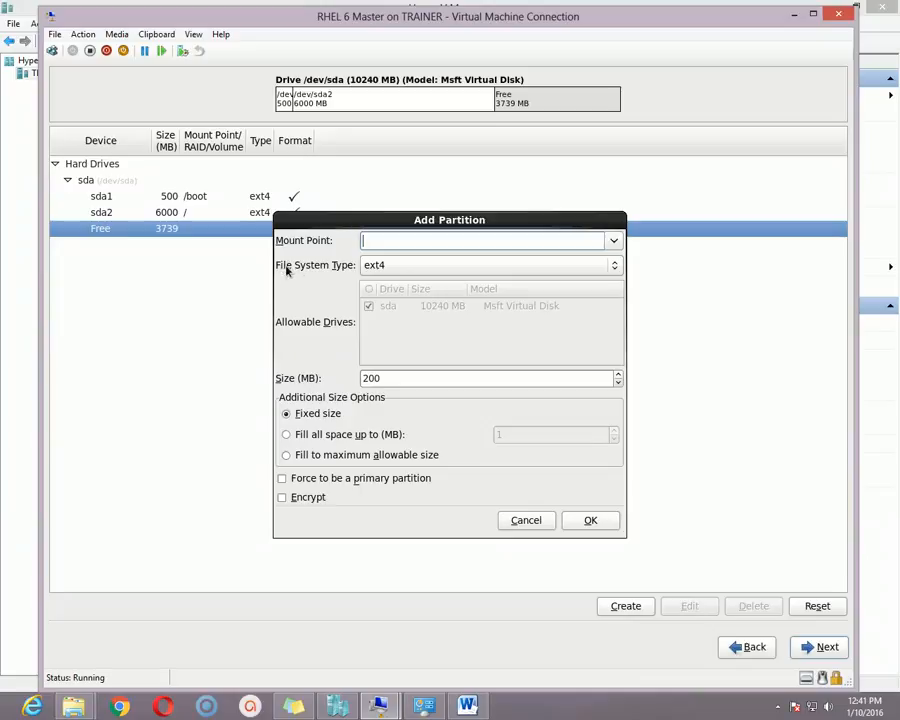
pyautogui.click(614, 266)
pyautogui.click(415, 321)
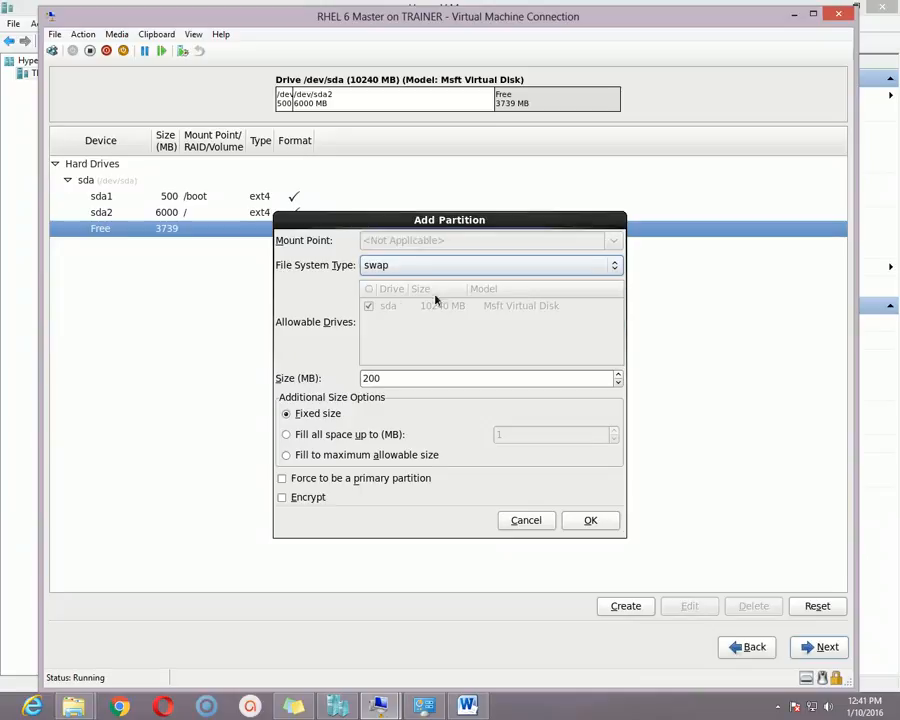
pyautogui.click(380, 378)
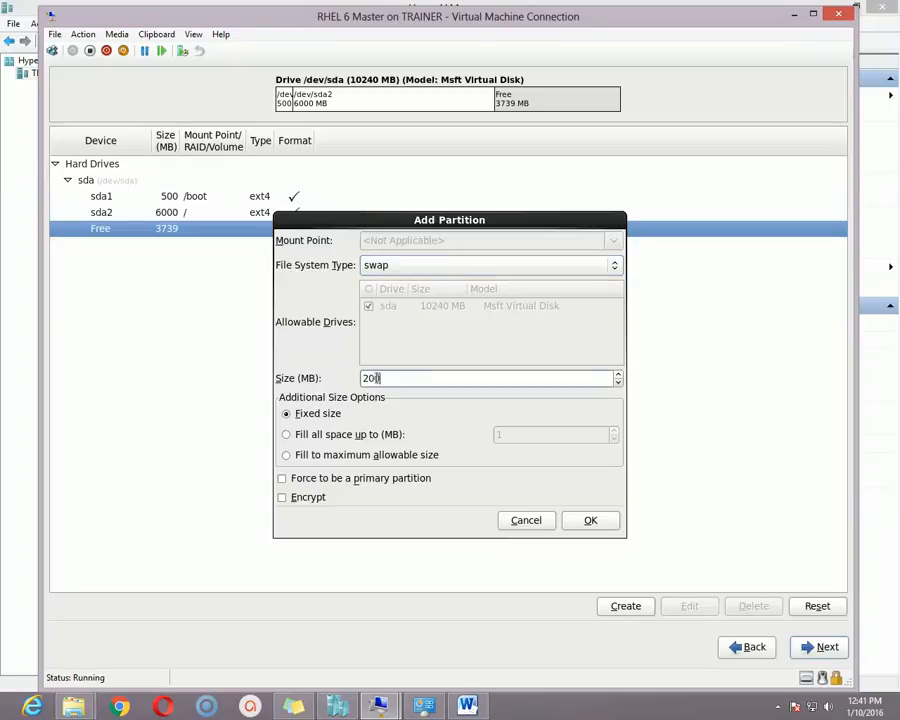
pyautogui.moveTo(380, 378); pyautogui.dragTo(341, 378)
pyautogui.write('2048')
pyautogui.moveTo(467, 222); pyautogui.dragTo(439, 207)
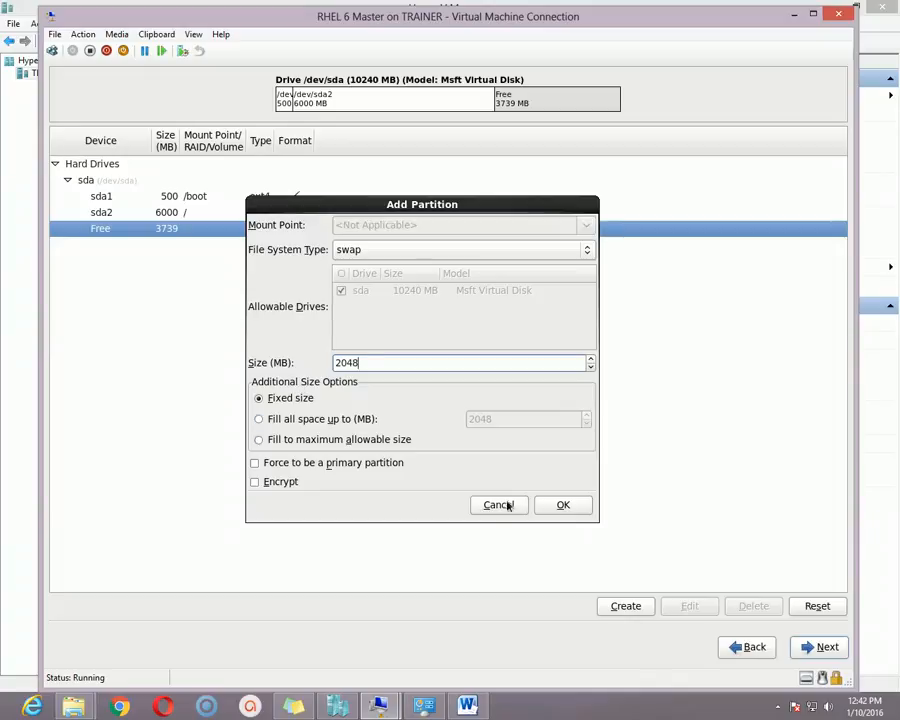
pyautogui.click(563, 504)
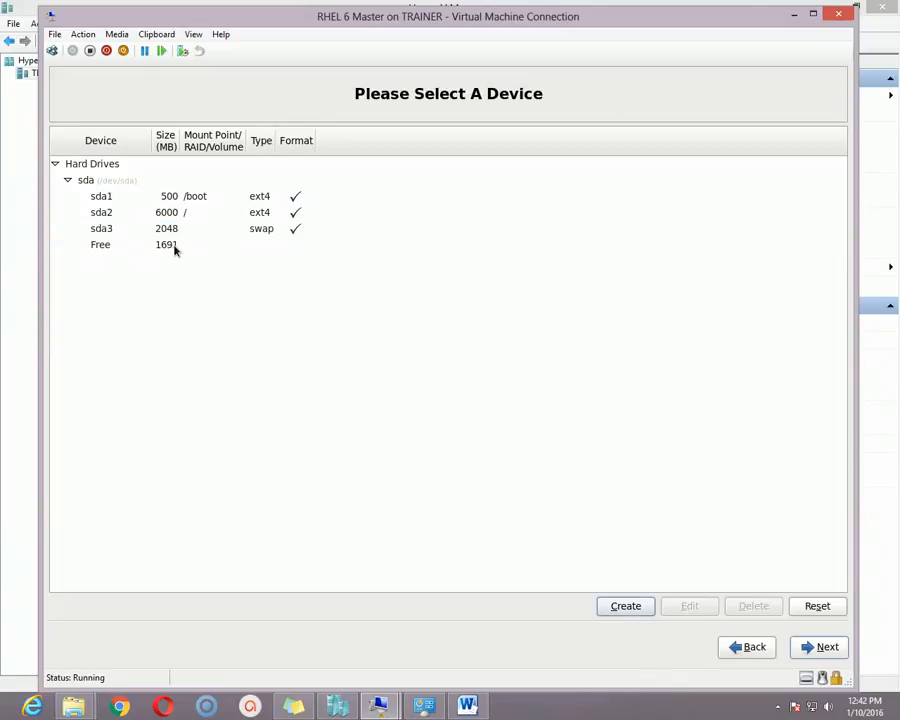
pyautogui.click(150, 229)
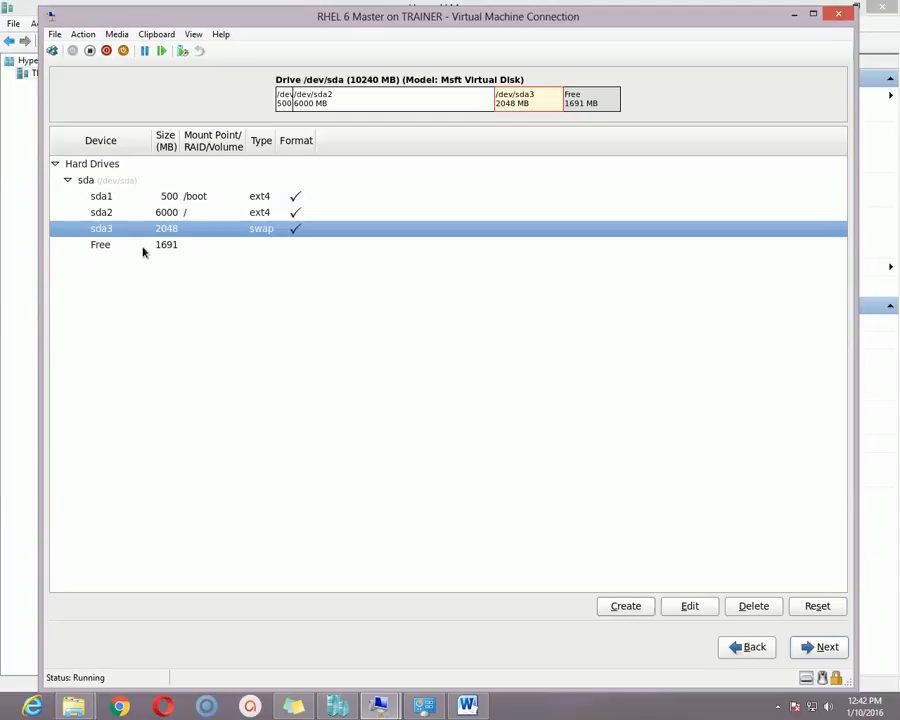
# - Review the free space and root partition rows, then accept the partition layout
pyautogui.click(175, 248)
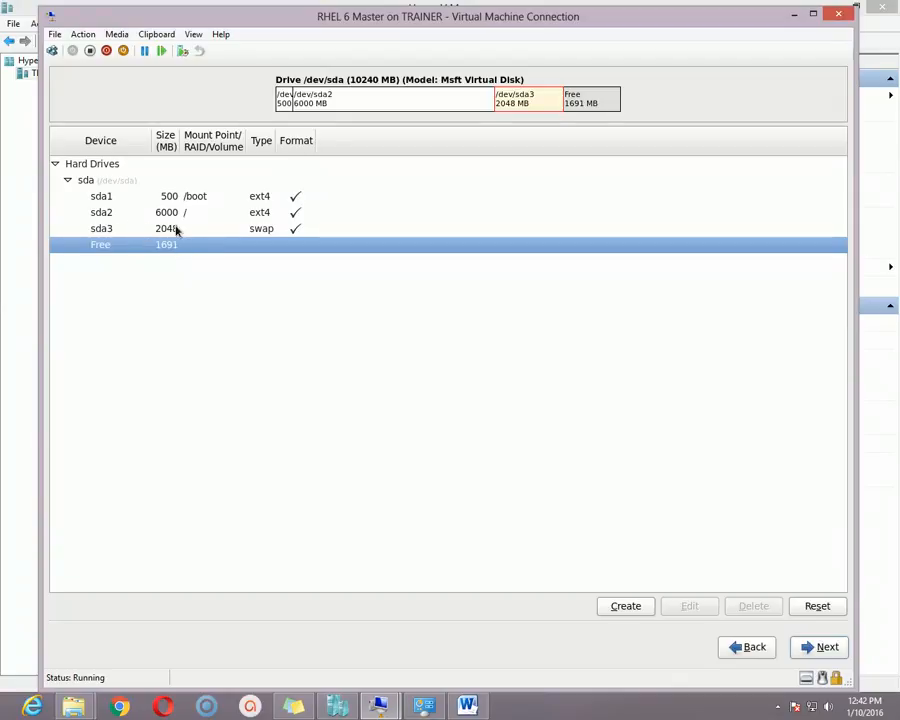
pyautogui.click(146, 213)
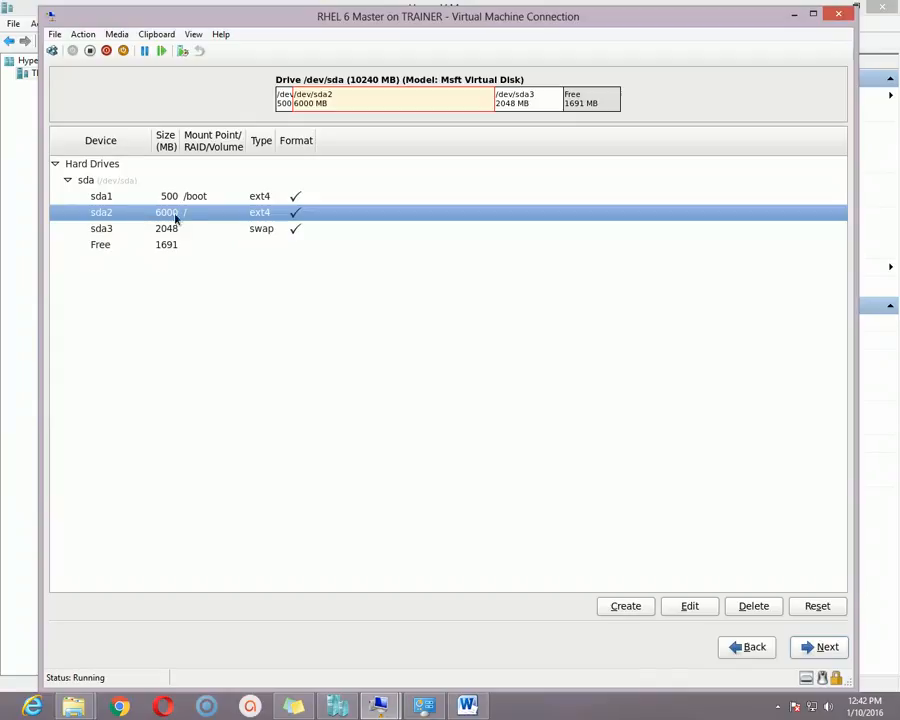
pyautogui.click(827, 647)
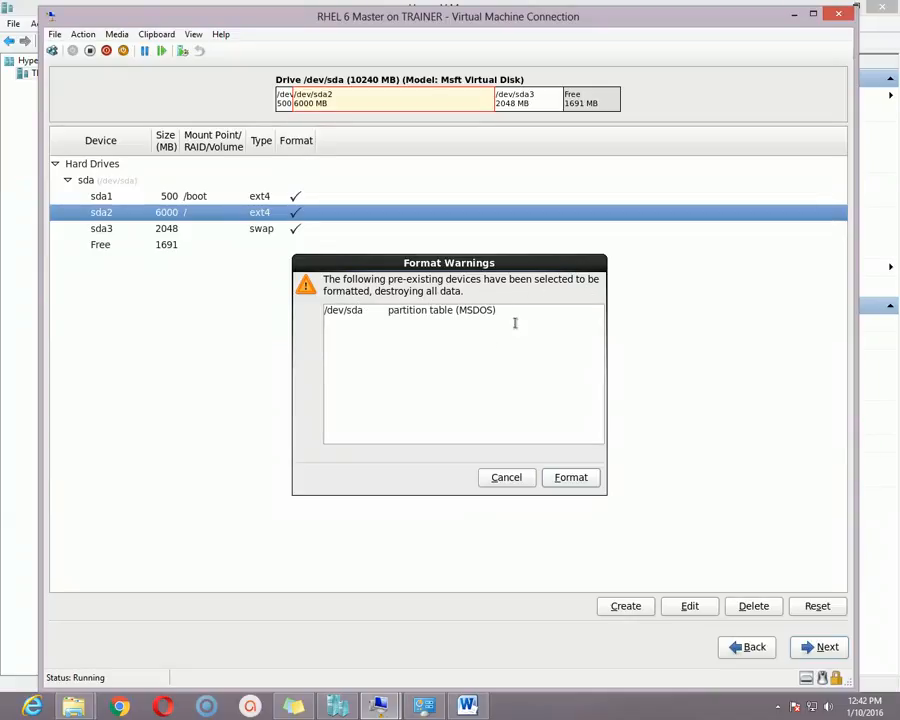
# - Confirm formatting and write the new partition layout to disk
pyautogui.click(571, 477)
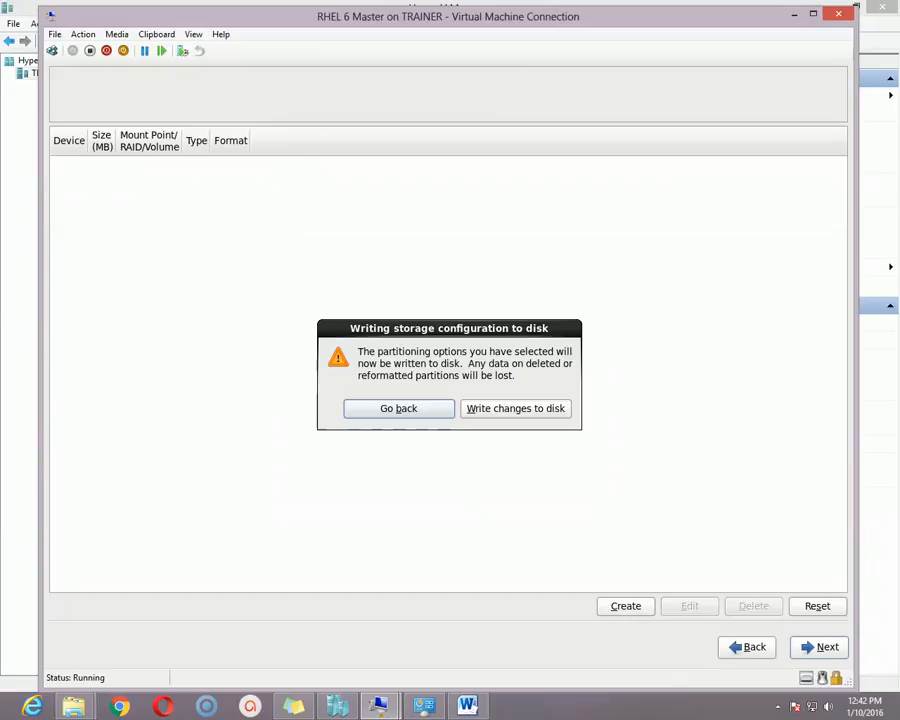
pyautogui.click(505, 413)
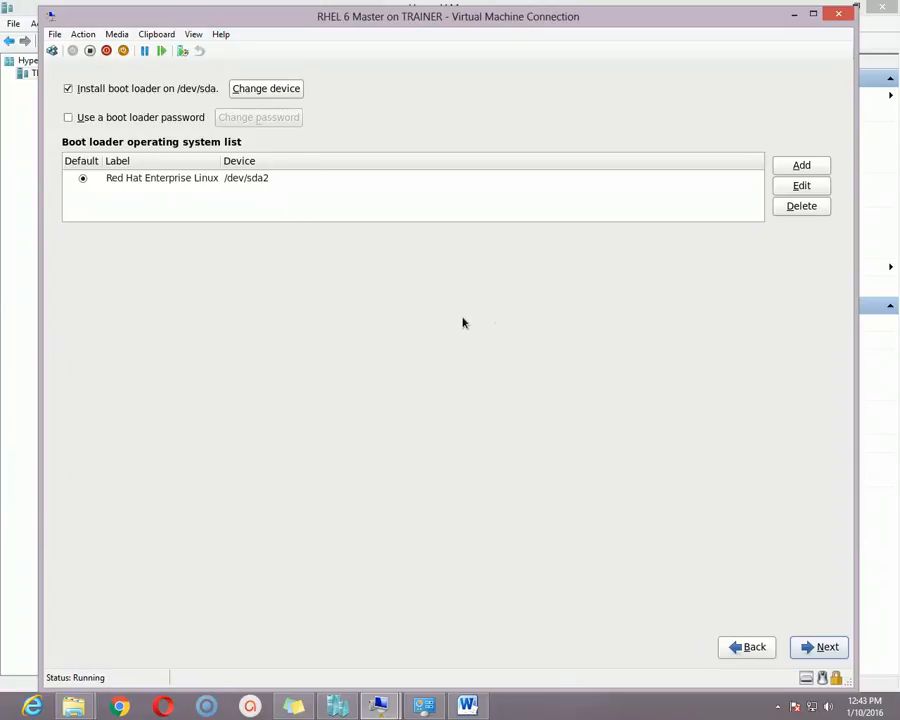
# - Accept the boot loader settings for /dev/sda and choose the Desktop software set instead of Basic Server
pyautogui.click(818, 647)
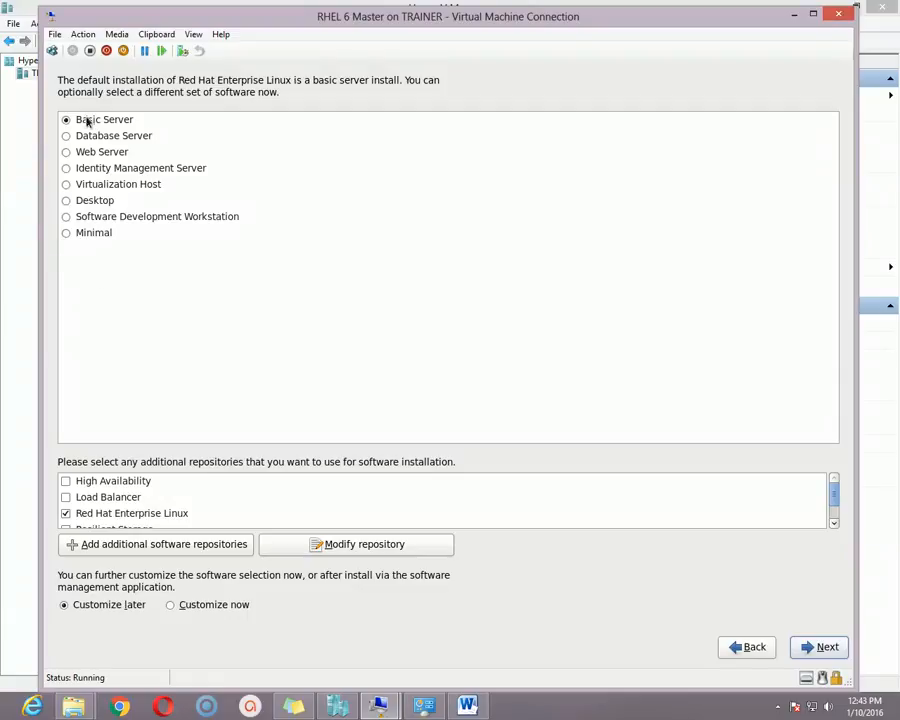
pyautogui.click(89, 202)
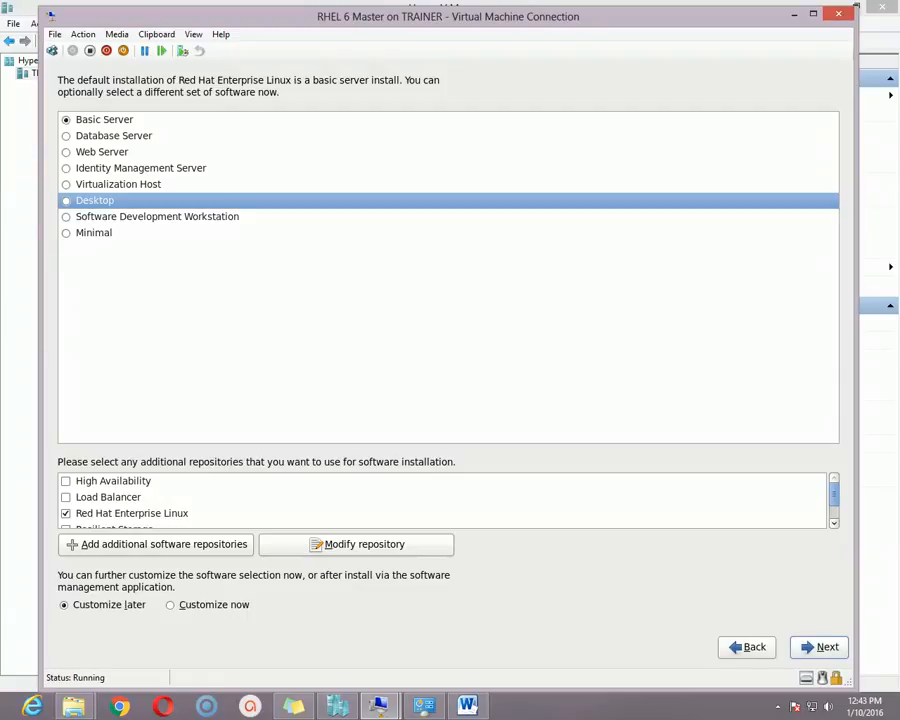
pyautogui.click(65, 201)
# - Start installing the 1110 Desktop packages and wait for the installation-complete screen
pyautogui.click(826, 648)
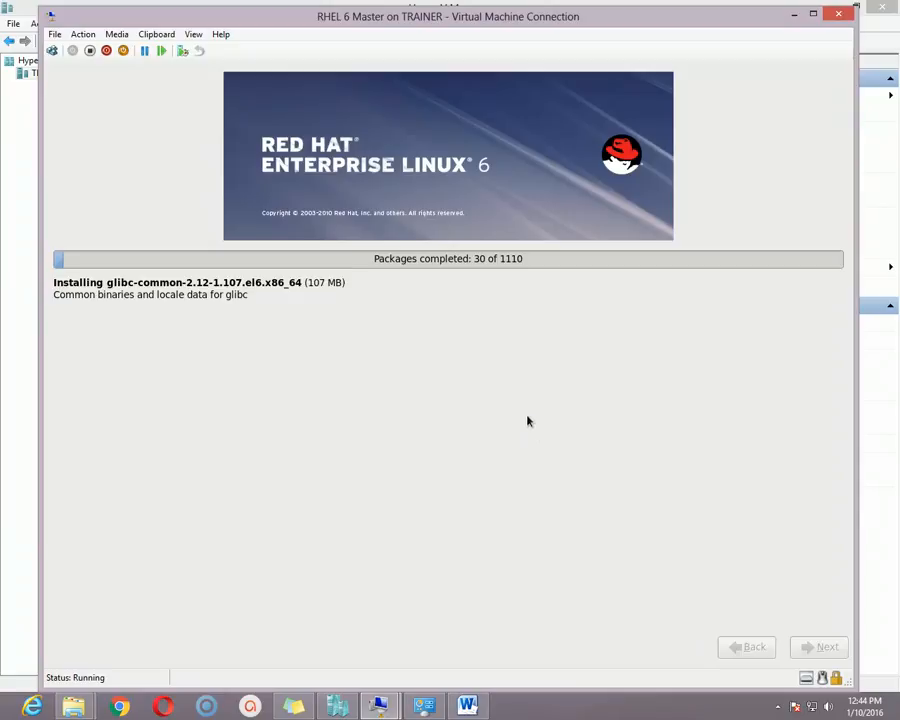
pyautogui.click(778, 706)
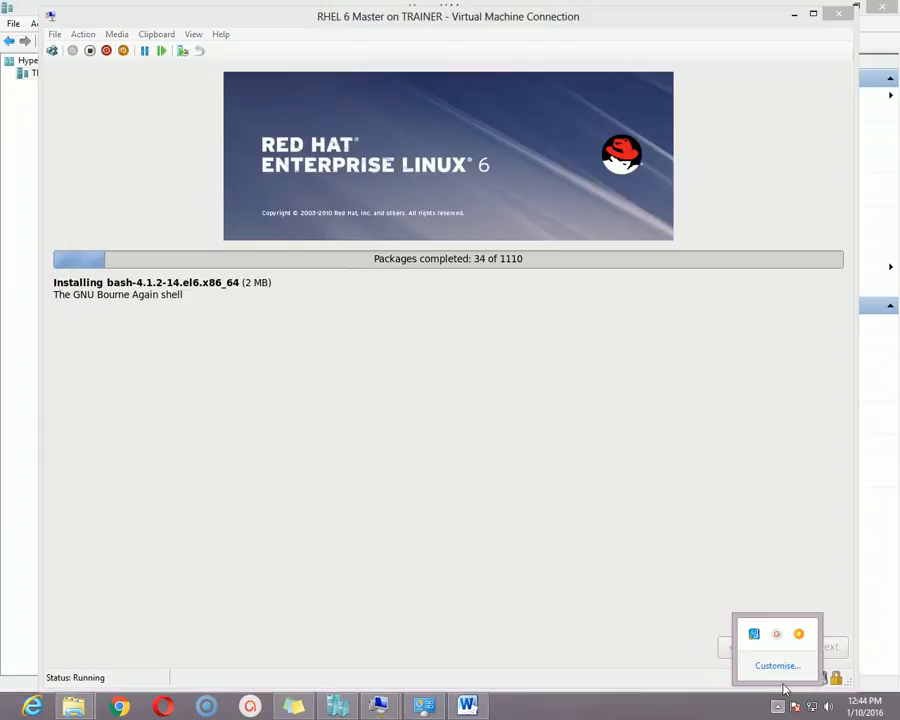
pyautogui.click(778, 636)
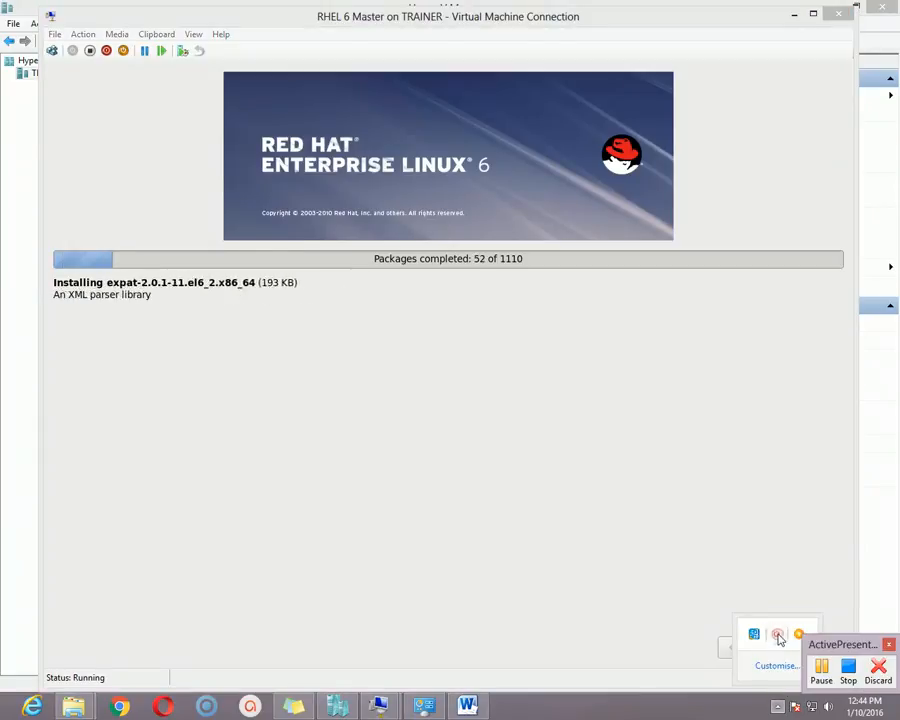
pyautogui.click(828, 678)
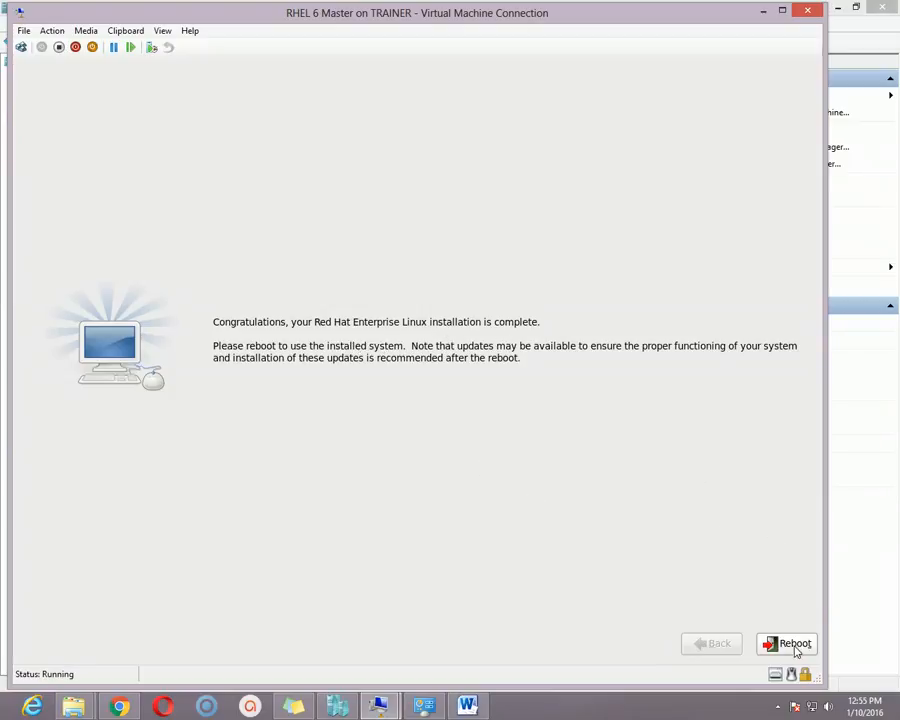
# - Reboot RHEL 6 Master into the installed system, repositioning the console window while it boots
pyautogui.click(795, 645)
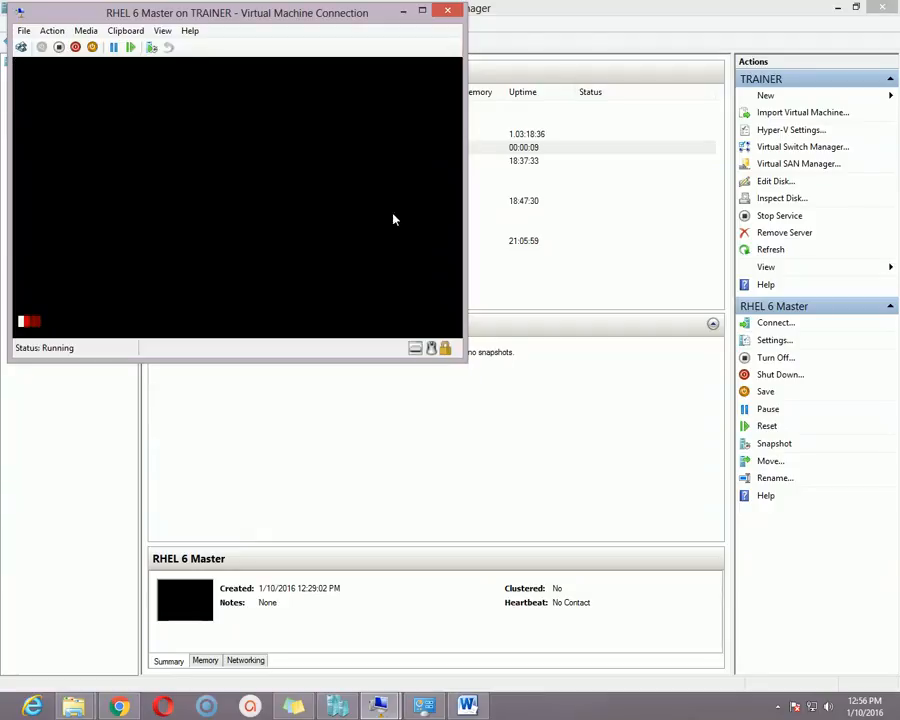
pyautogui.moveTo(372, 22); pyautogui.dragTo(428, 118)
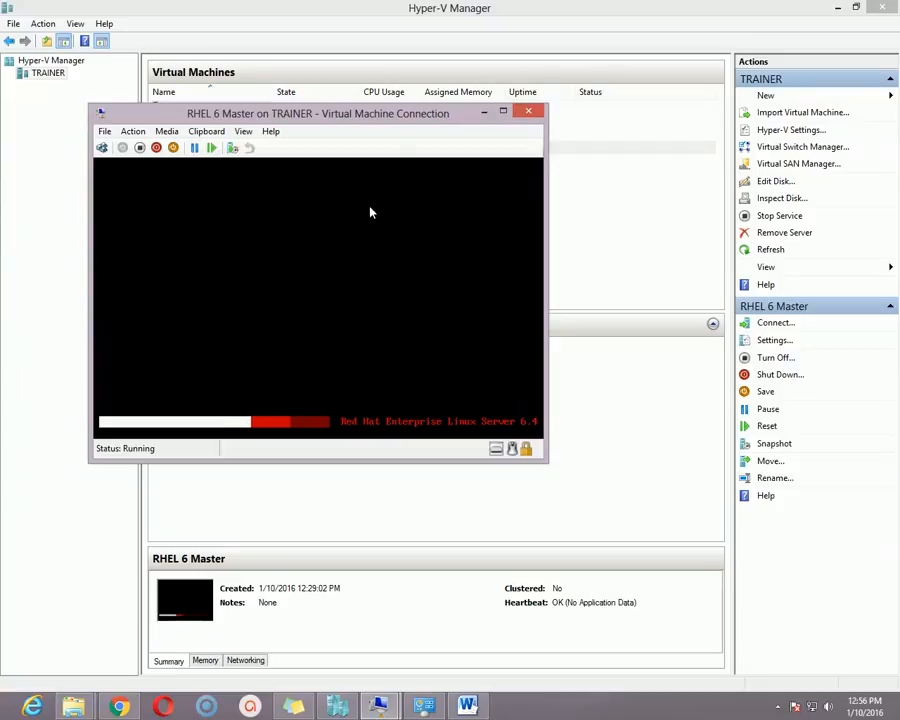
pyautogui.moveTo(410, 119); pyautogui.dragTo(469, 187)
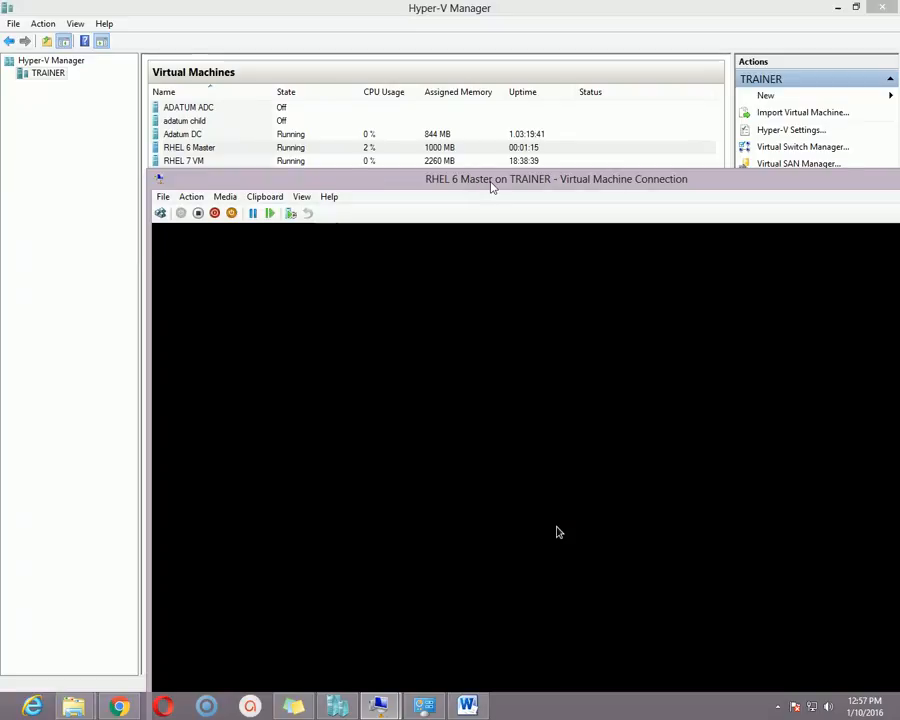
pyautogui.moveTo(492, 185); pyautogui.dragTo(378, 33)
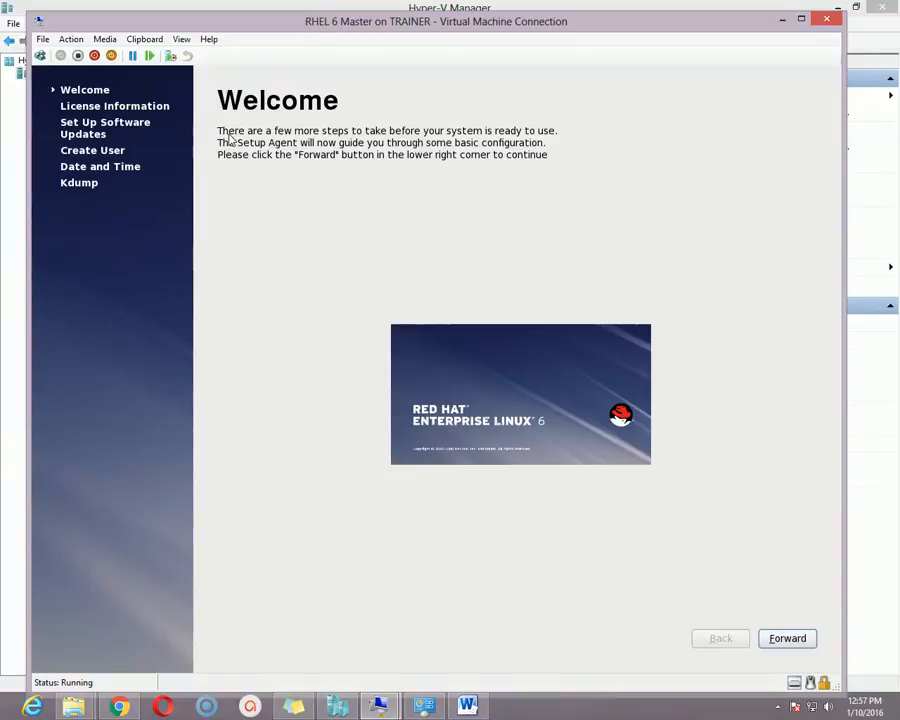
# - Advance past Welcome, the accepted license and Set Up Software Updates to Create User
pyautogui.click(805, 640)
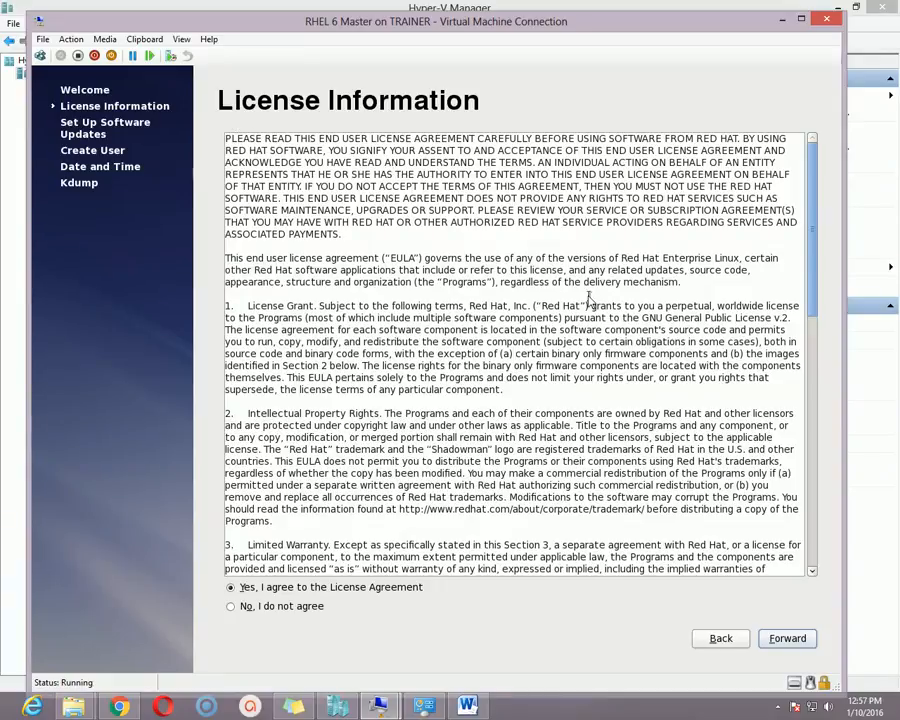
pyautogui.scroll(-10, 416, 196)
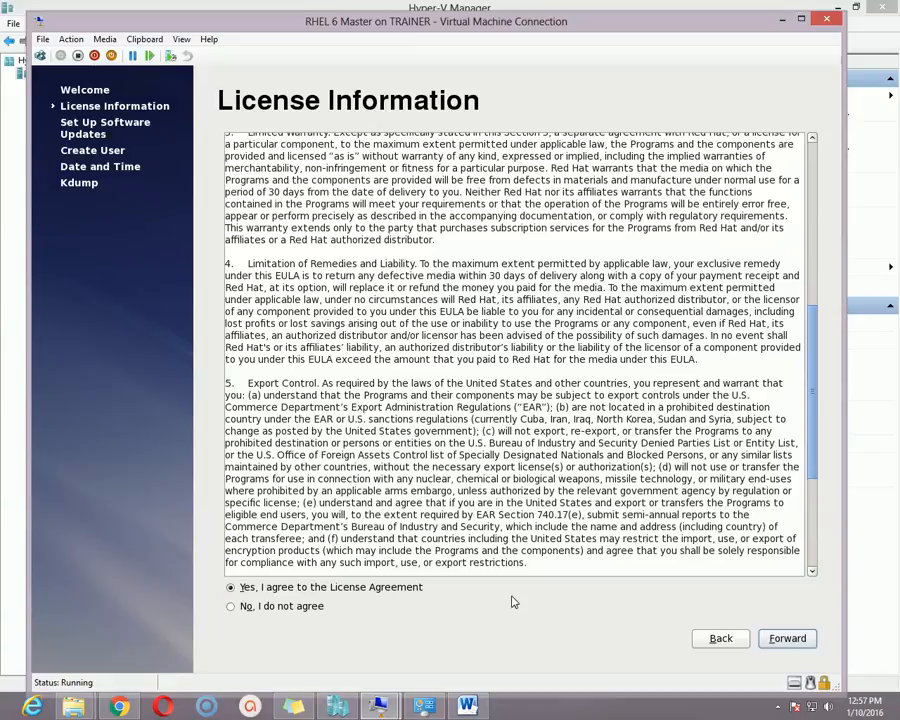
pyautogui.click(787, 638)
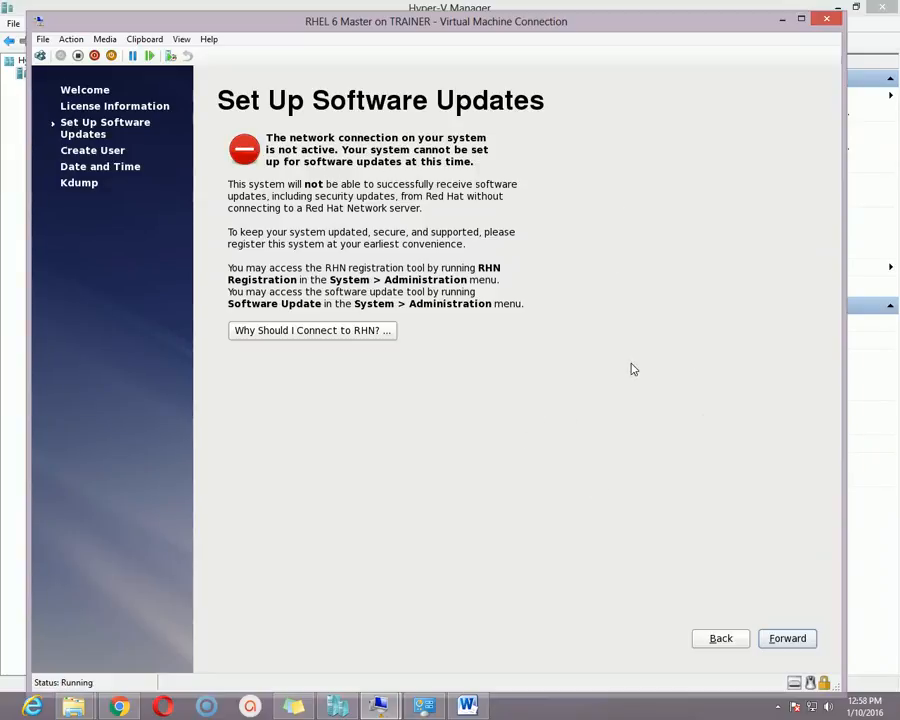
pyautogui.moveTo(563, 22); pyautogui.dragTo(577, 15)
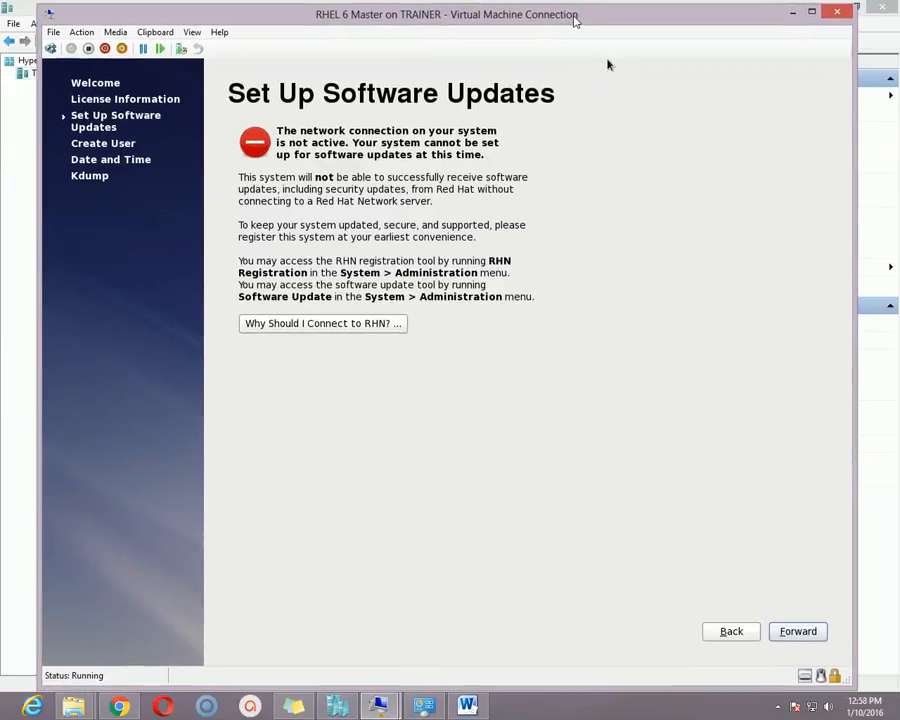
pyautogui.click(798, 631)
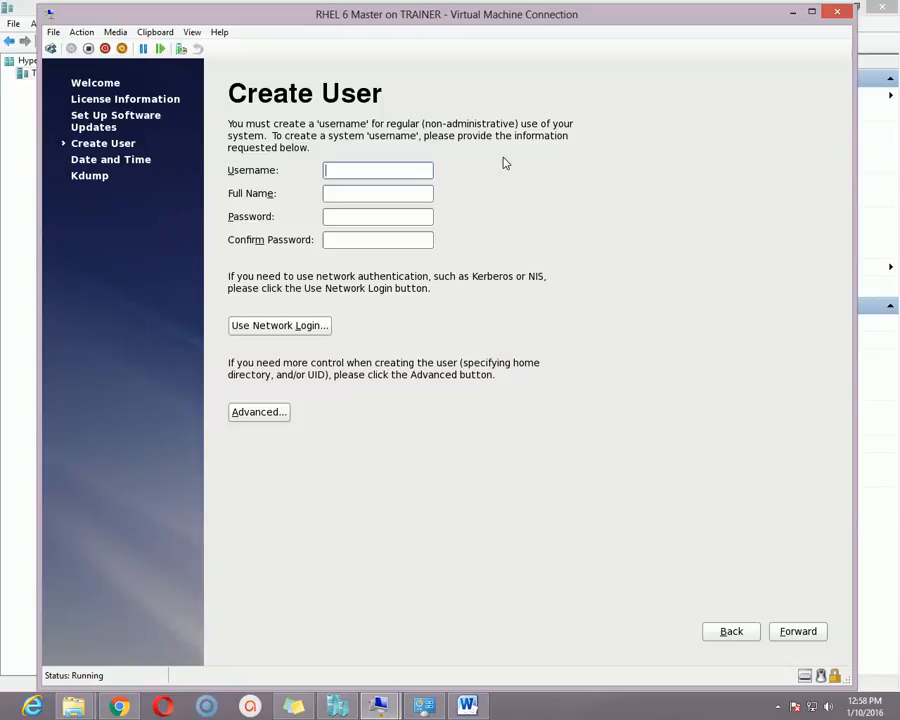
# - Create a regular user with username, full name and short password, accepting the weak-password warning
pyautogui.write('novel')
pyautogui.click(351, 194)
pyautogui.write('No')
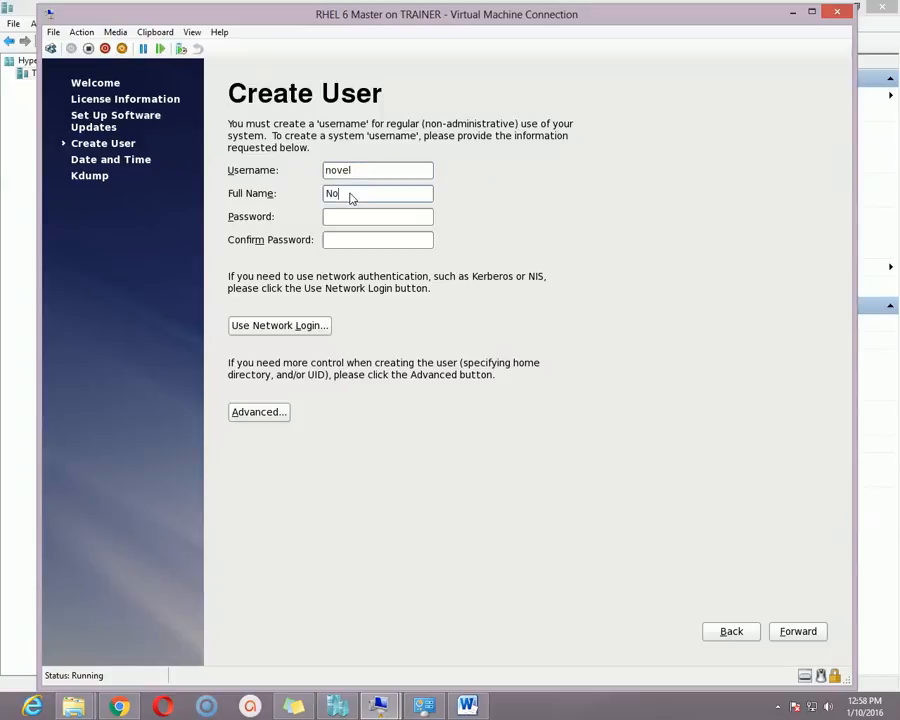
pyautogui.write('vel Saha')
pyautogui.click(351, 222)
pyautogui.write('*')
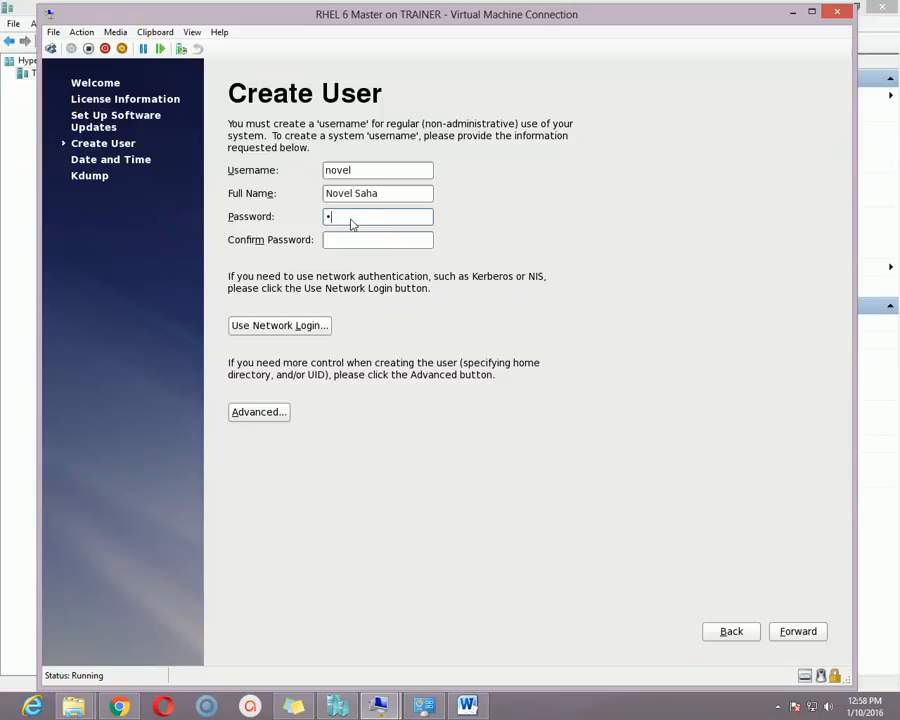
pyautogui.write('**')
pyautogui.click(355, 242)
pyautogui.write('***')
pyautogui.click(798, 631)
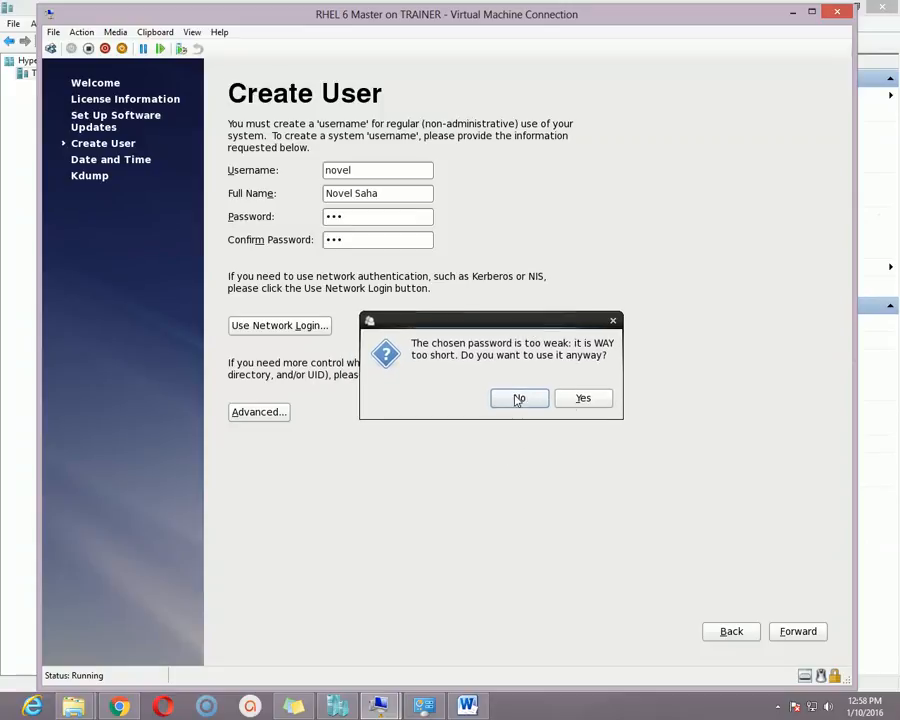
pyautogui.click(584, 399)
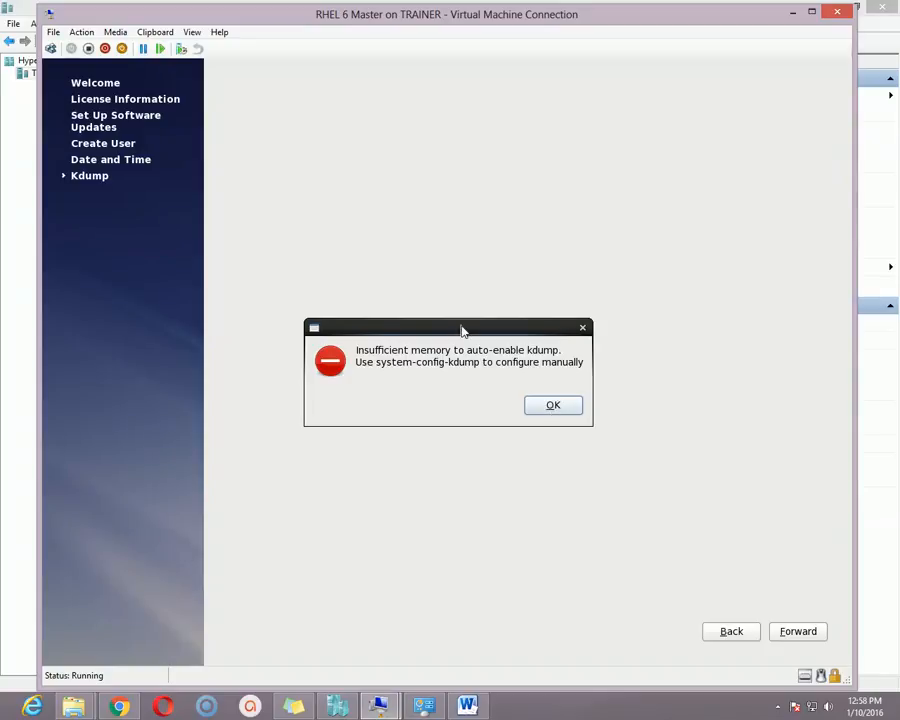
# - Dismiss the kdump insufficient-memory warning and finish setup with kdump disabled
pyautogui.moveTo(462, 330); pyautogui.dragTo(452, 264)
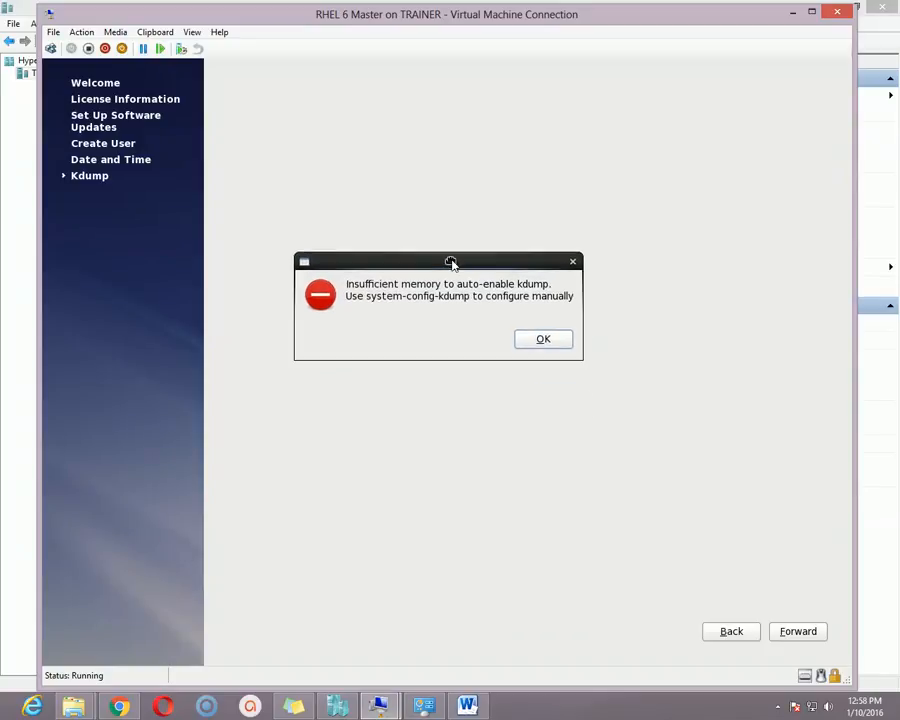
pyautogui.click(544, 340)
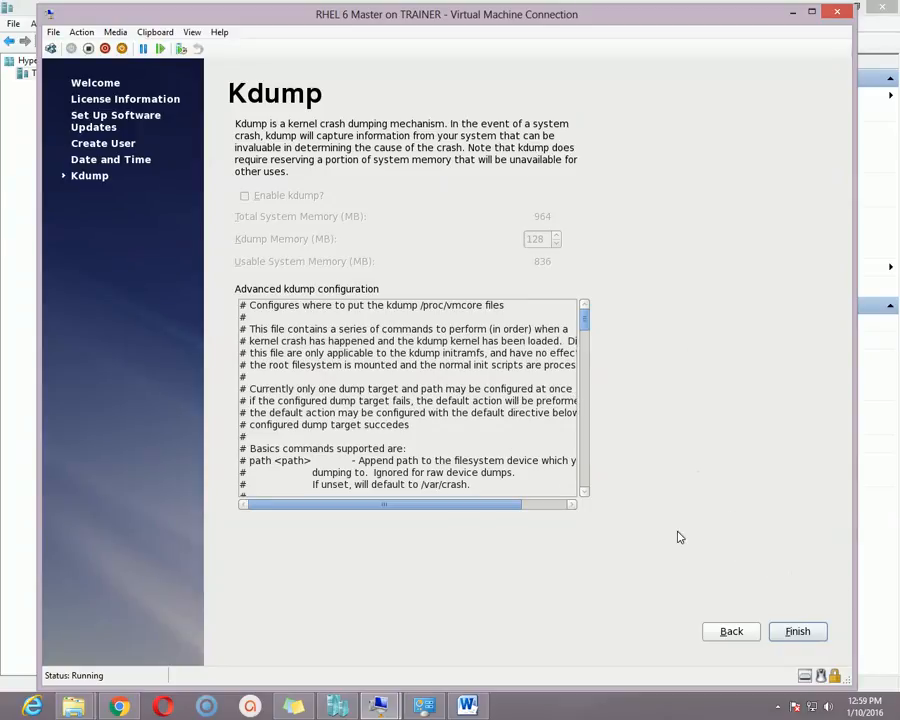
pyautogui.click(798, 631)
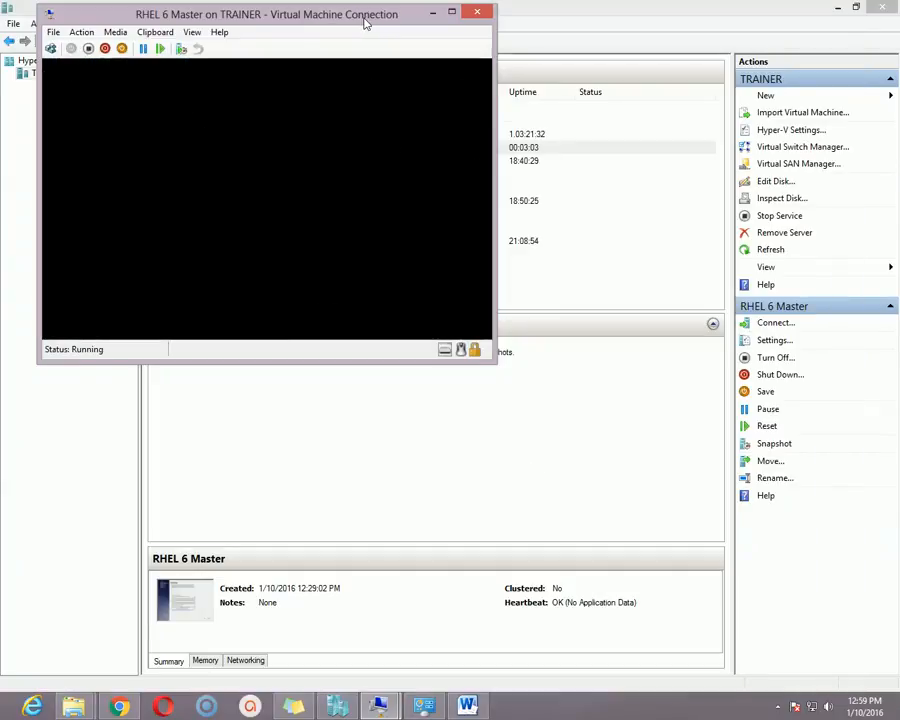
# - Log in as root through Other... with the root password and close the root-account warning
pyautogui.moveTo(366, 22); pyautogui.dragTo(402, 66)
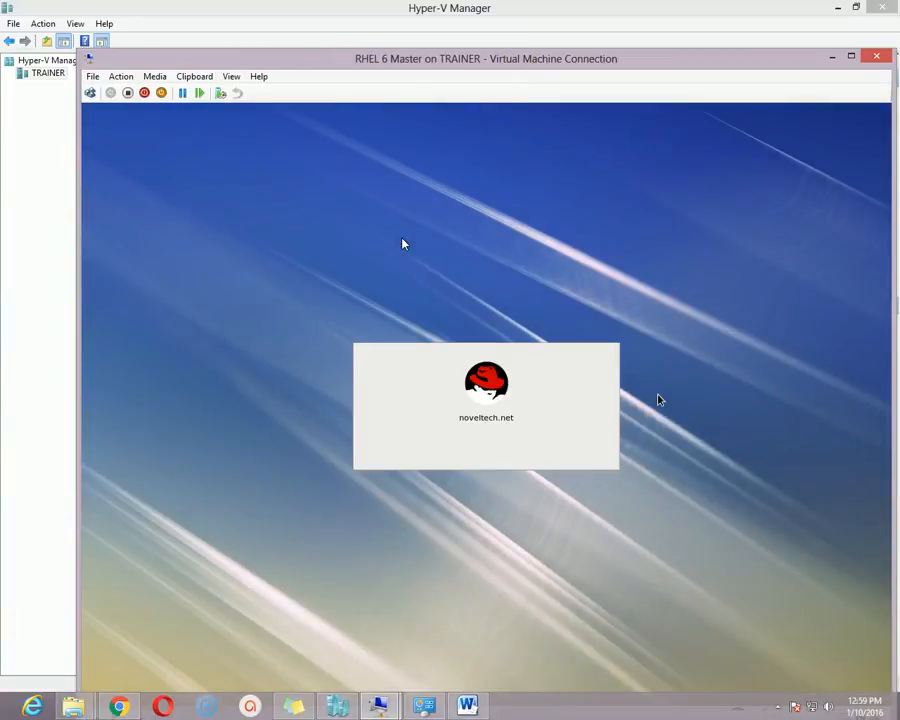
pyautogui.moveTo(385, 64); pyautogui.dragTo(337, 24)
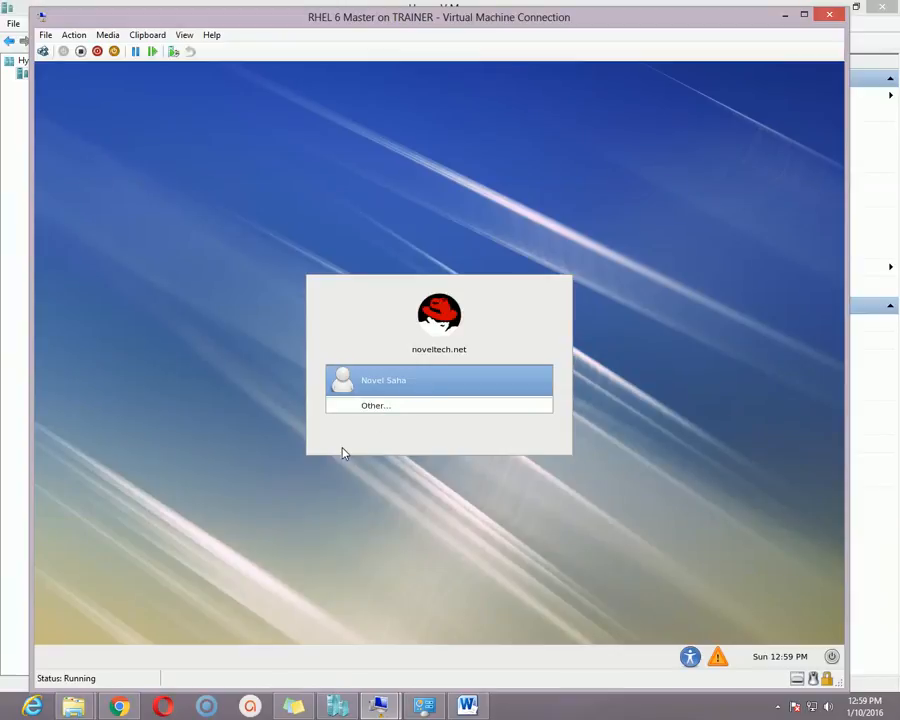
pyautogui.click(392, 410)
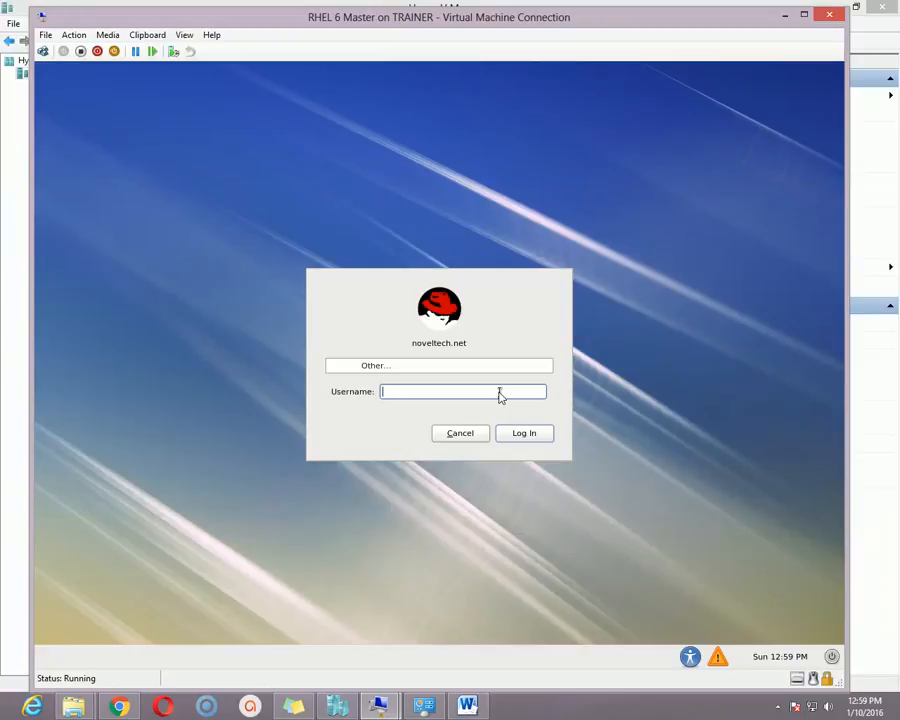
pyautogui.write('root')
pyautogui.click(533, 440)
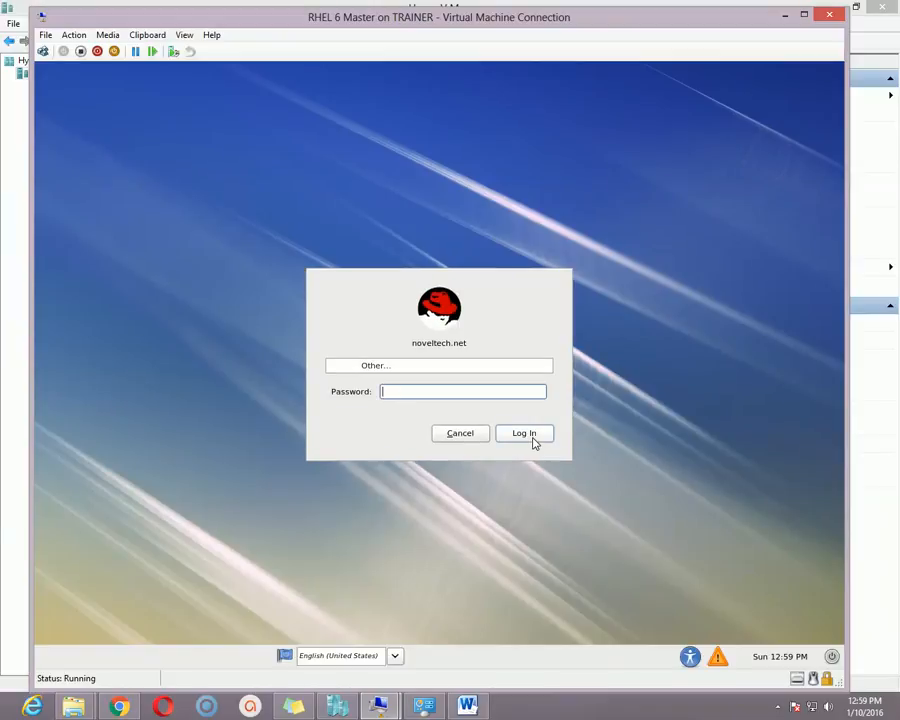
pyautogui.write('redhat')
pyautogui.click(533, 440)
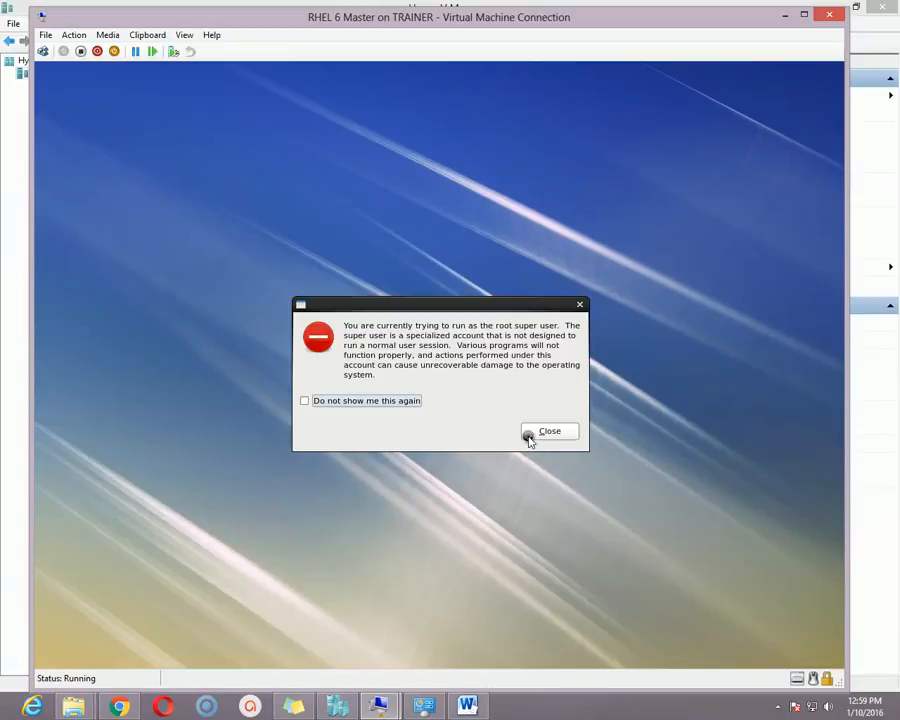
pyautogui.click(552, 433)
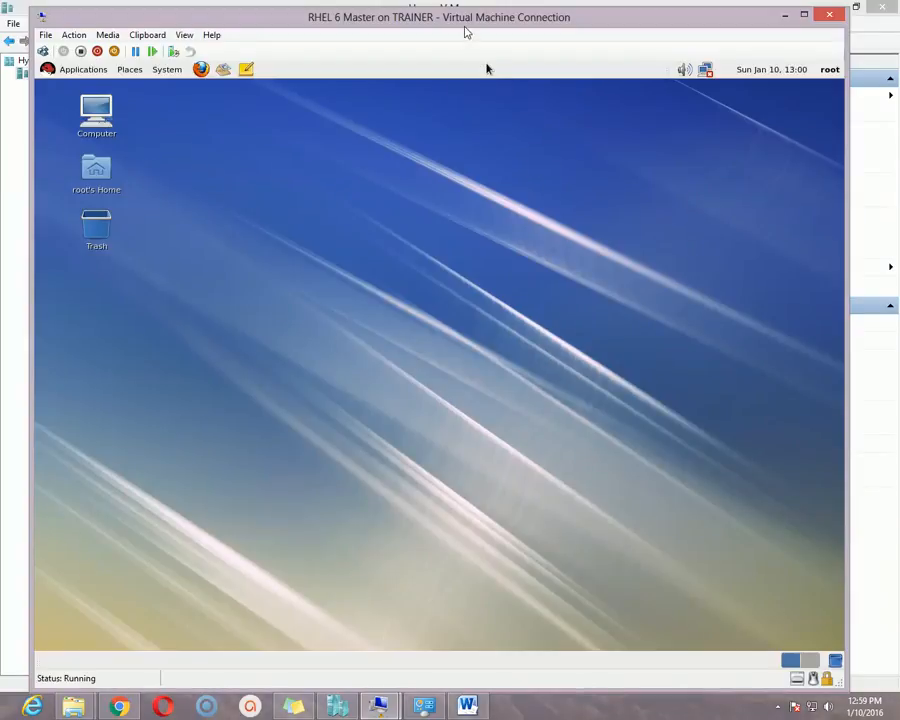
# - Open a terminal from the desktop menu and enlarge it to 122 x 36
pyautogui.moveTo(479, 22); pyautogui.dragTo(497, 28)
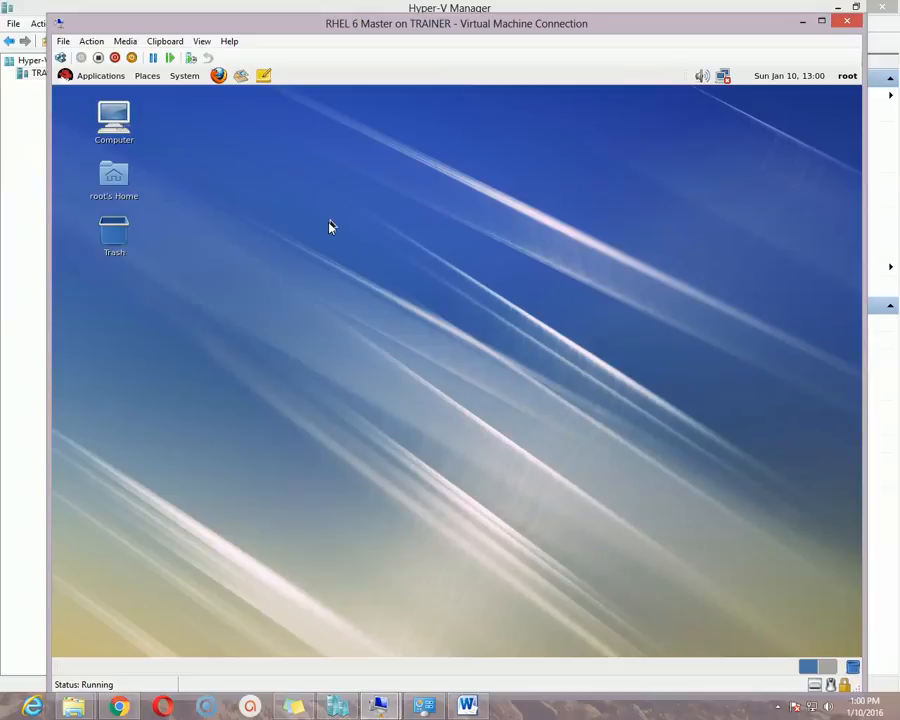
pyautogui.rightClick(365, 205)
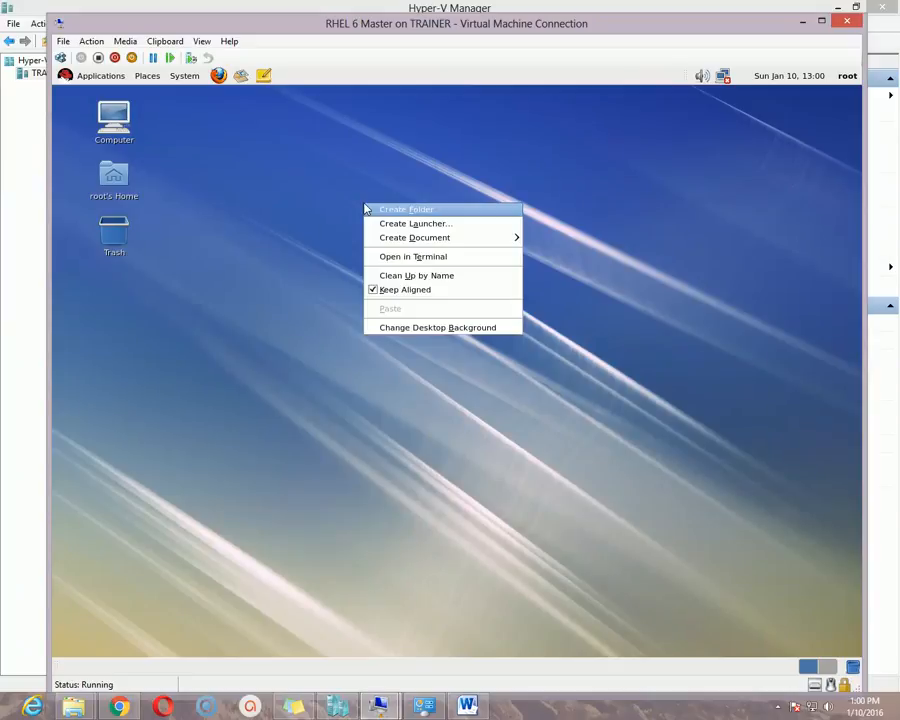
pyautogui.click(448, 259)
pyautogui.moveTo(535, 103); pyautogui.dragTo(472, 221)
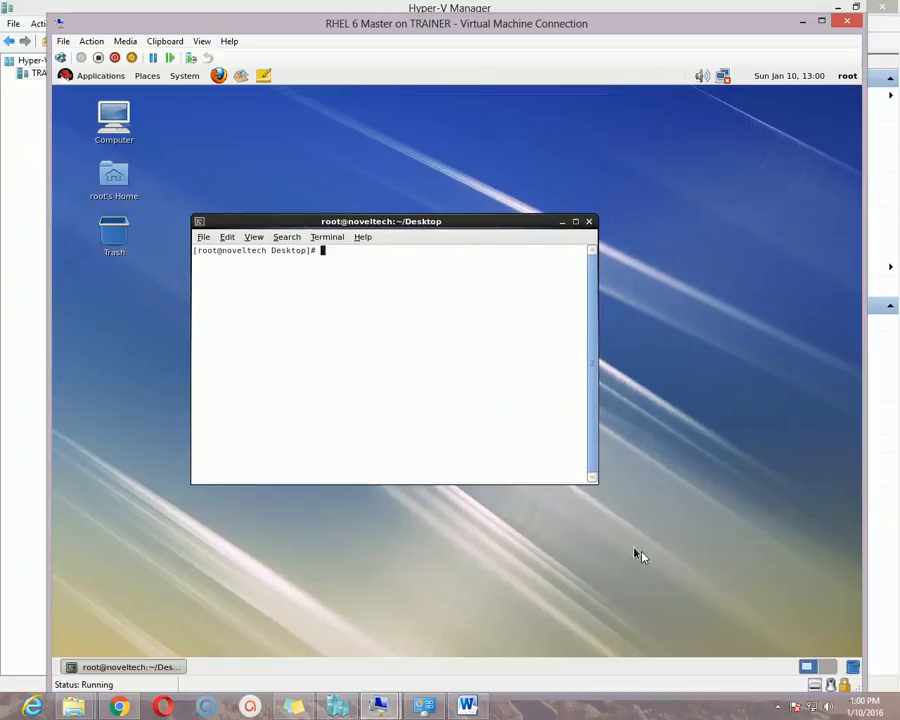
pyautogui.moveTo(597, 484); pyautogui.dragTo(767, 592)
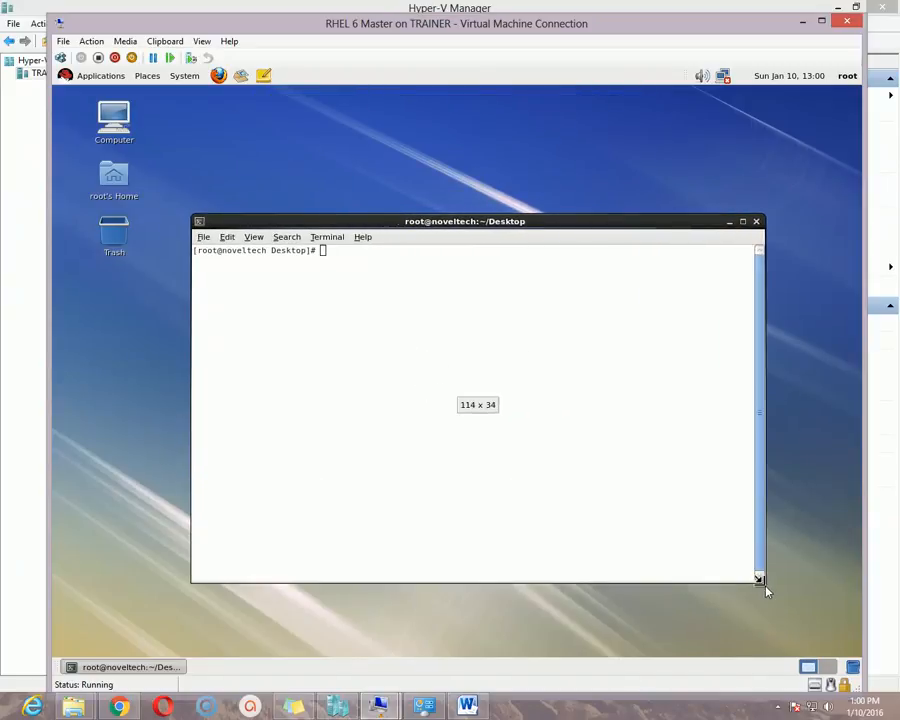
pyautogui.moveTo(498, 223); pyautogui.dragTo(476, 215)
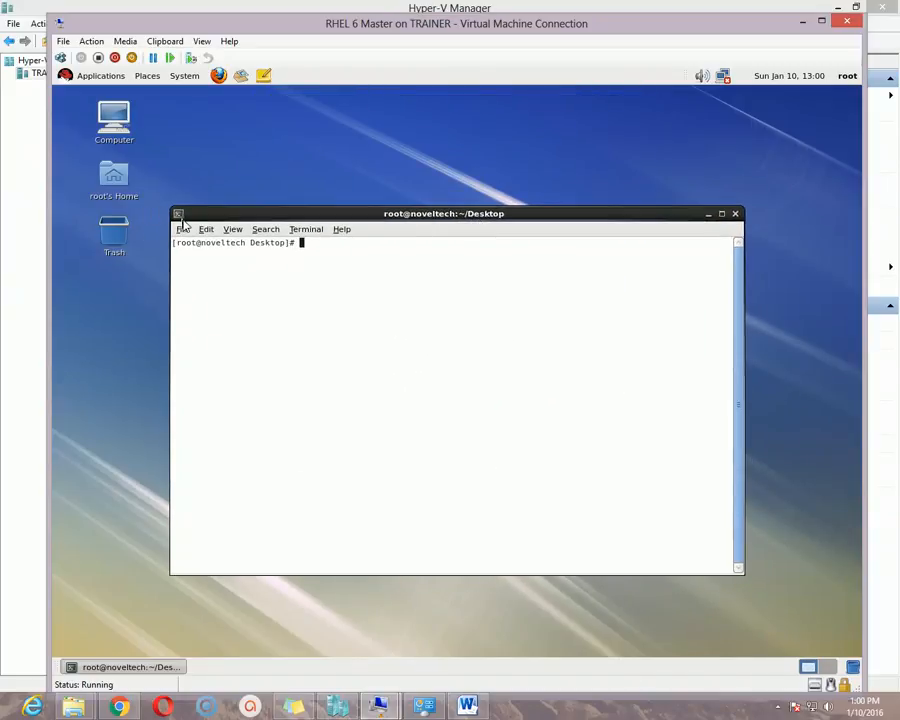
pyautogui.moveTo(171, 209); pyautogui.dragTo(152, 187)
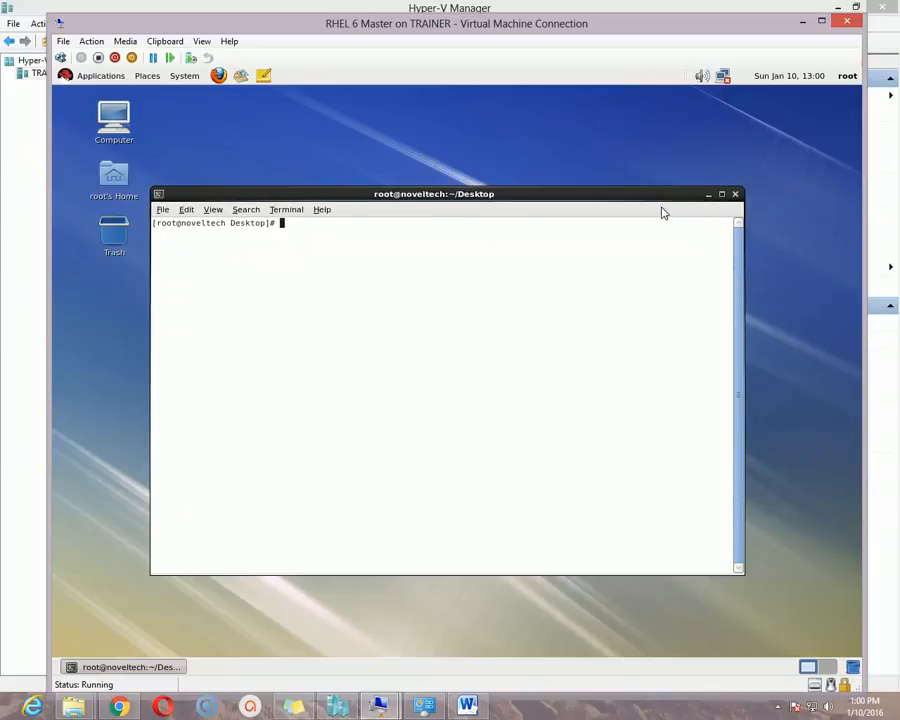
pyautogui.moveTo(737, 190); pyautogui.dragTo(769, 183)
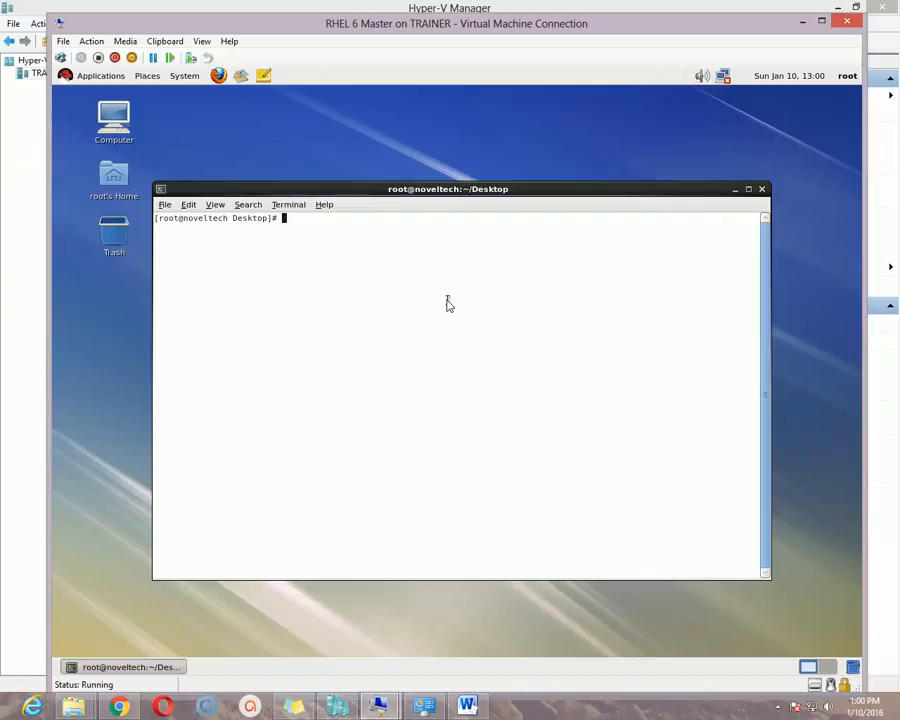
# - Run pwd to show /root/Desktop, then enter init 0 at the prompt
pyautogui.write('pwd')
pyautogui.press('Return')
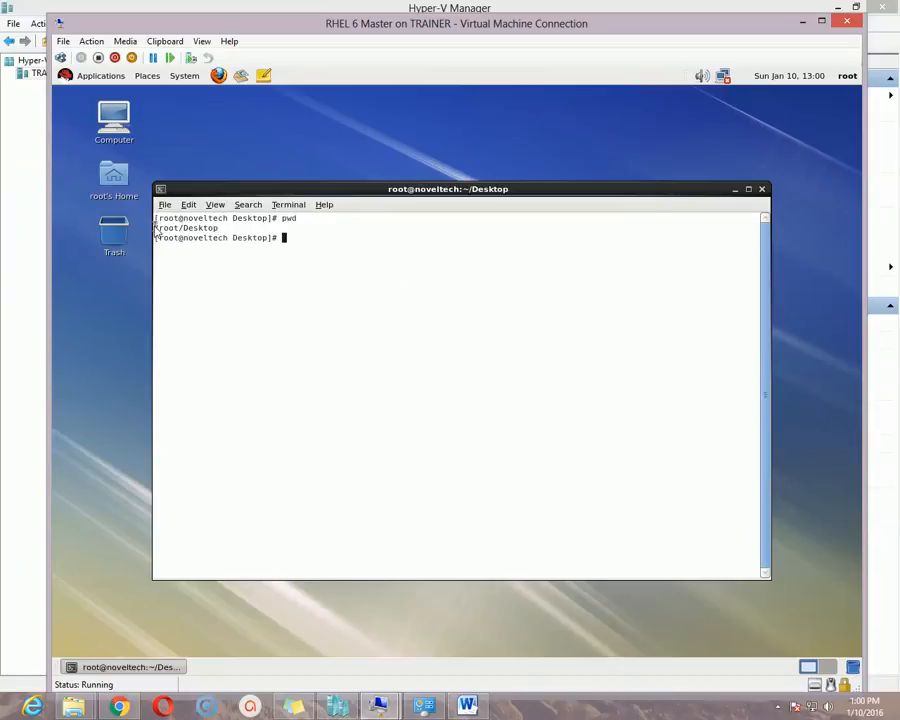
pyautogui.moveTo(156, 228); pyautogui.dragTo(213, 229)
pyautogui.click(222, 232)
pyautogui.write('init 0')
# - Execute init 0 so the RHEL 6 Master VM stops its services and shuts down
pyautogui.press('Return')
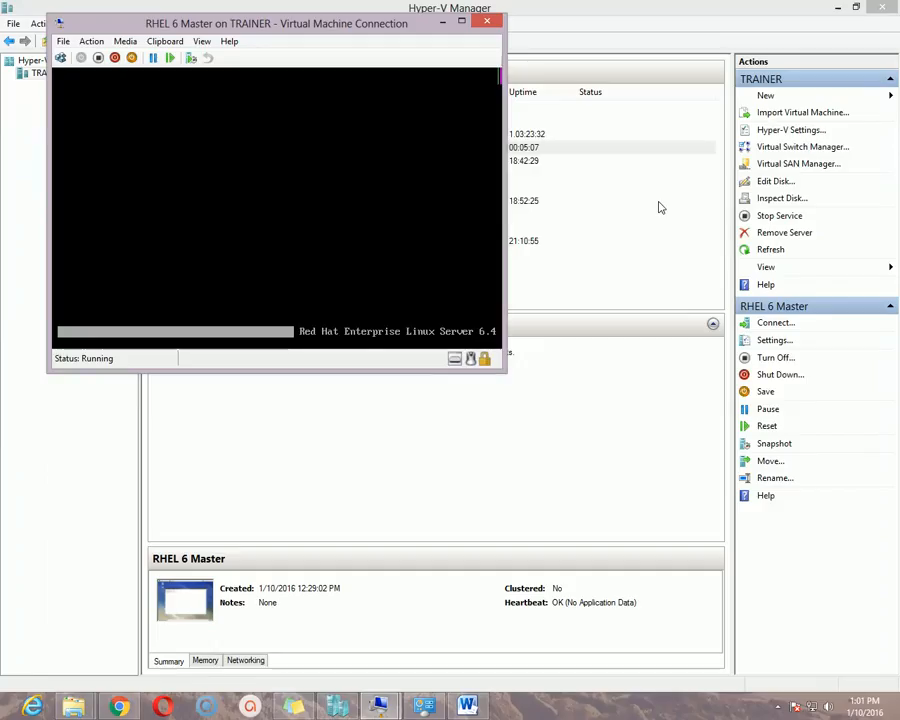
pyautogui.click(778, 706)
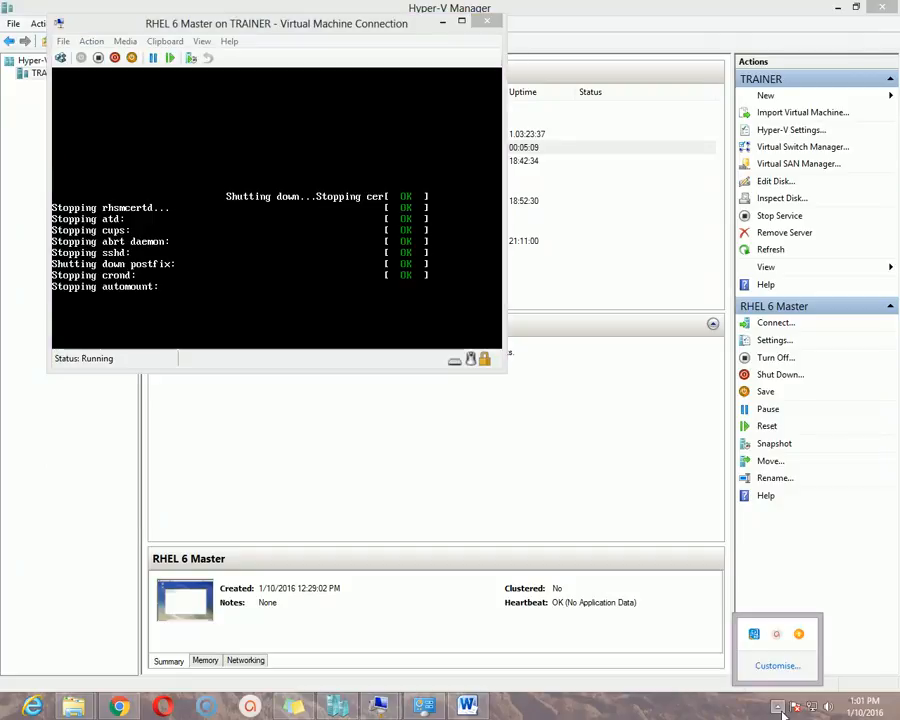
pyautogui.click(786, 636)
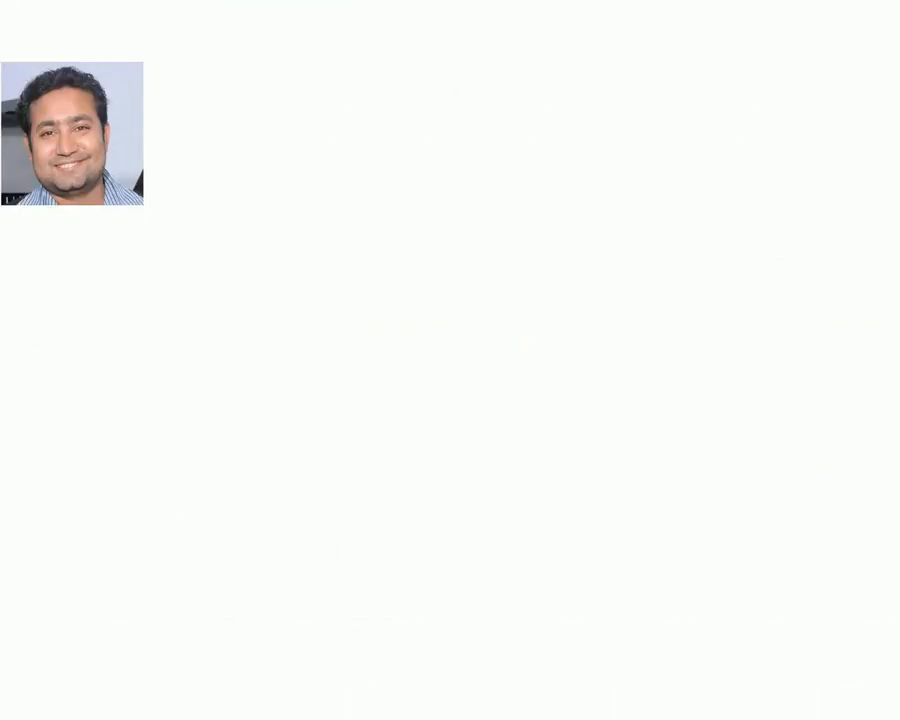